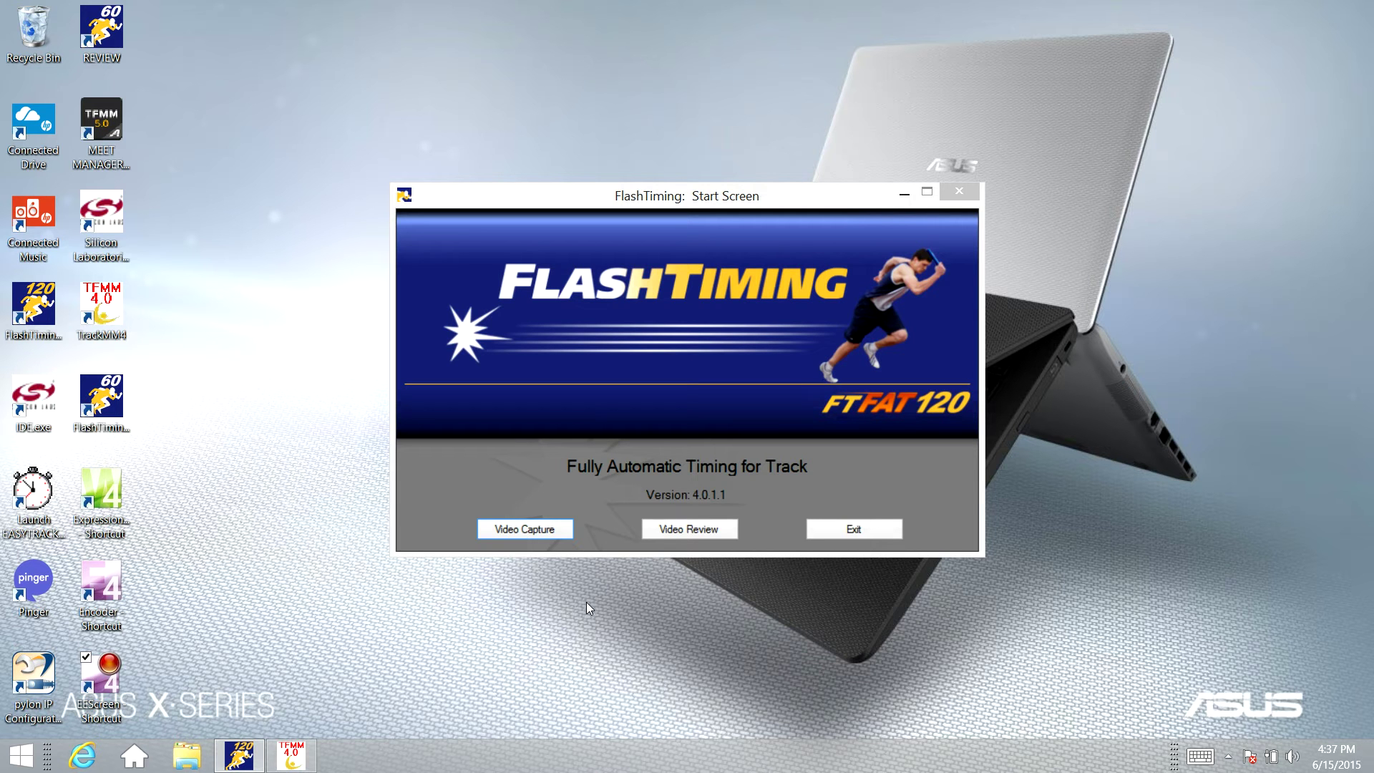
- Open Video Review to list the North Zone 1-3A Regional race videos
{"action": "left_click", "coordinate": [689, 528]}
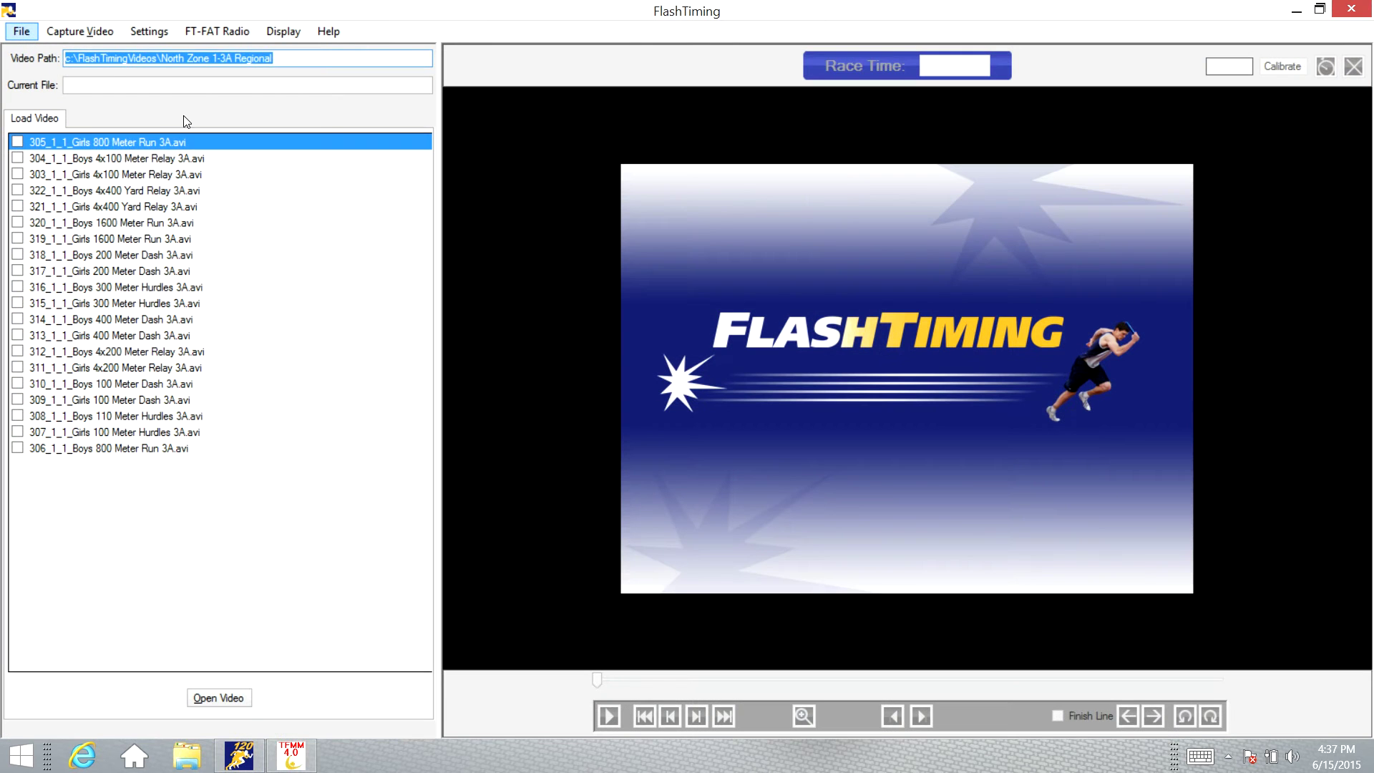
- Keep the Configure settings unchanged (Meet Manager, C:\tfmeets4, 8 lanes) and select 304_1_1_Boys 4x100 Meter Relay 3A.avi
{"action": "left_click", "coordinate": [152, 33]}
{"action": "left_click", "coordinate": [170, 52]}
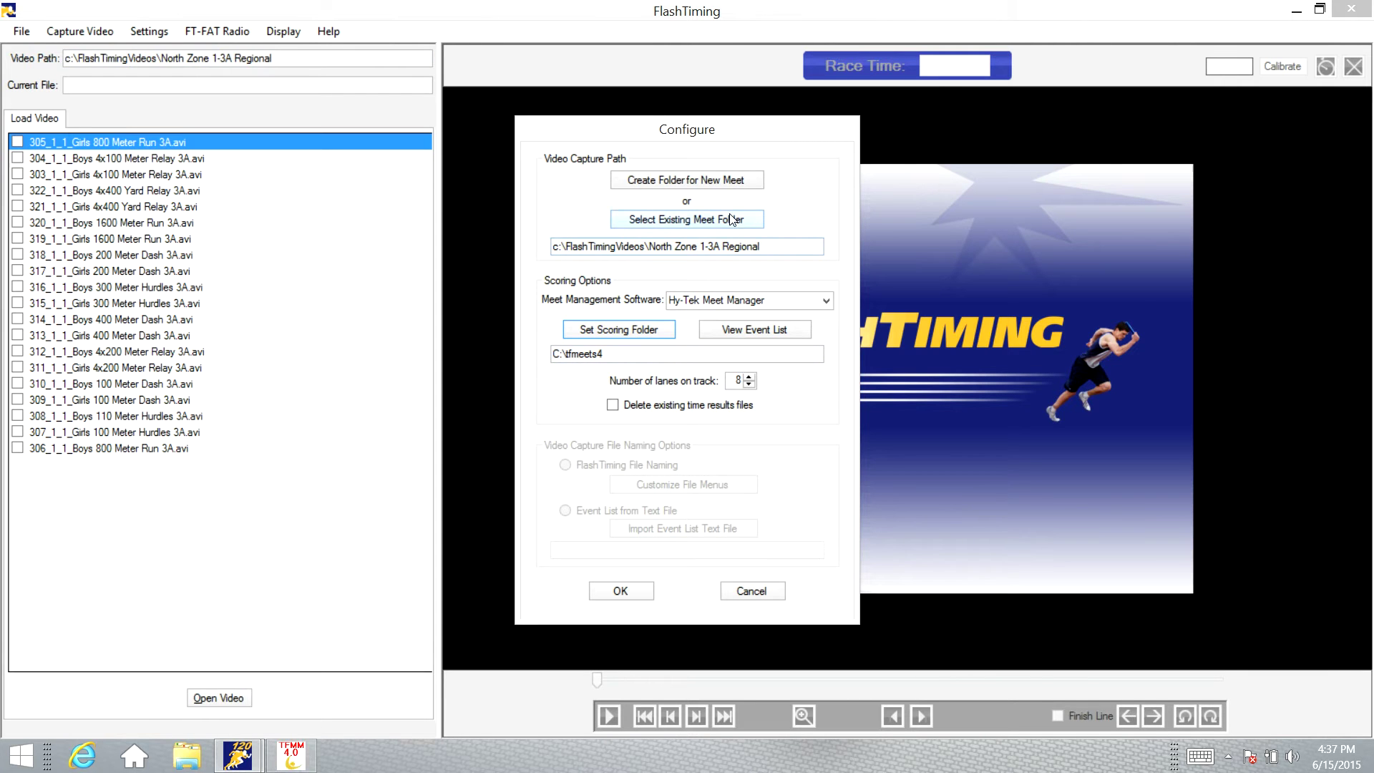
{"action": "left_click", "coordinate": [630, 591]}
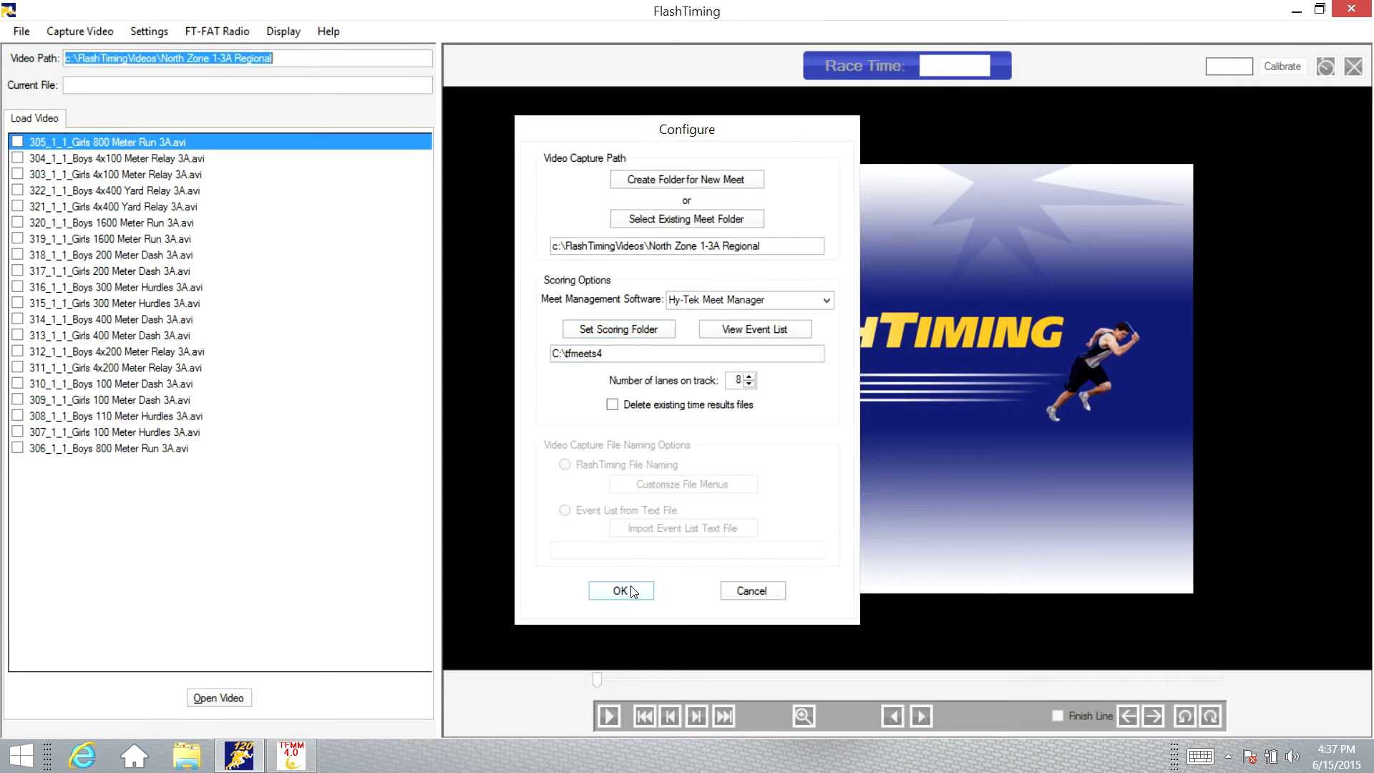
{"action": "left_click", "coordinate": [96, 161]}
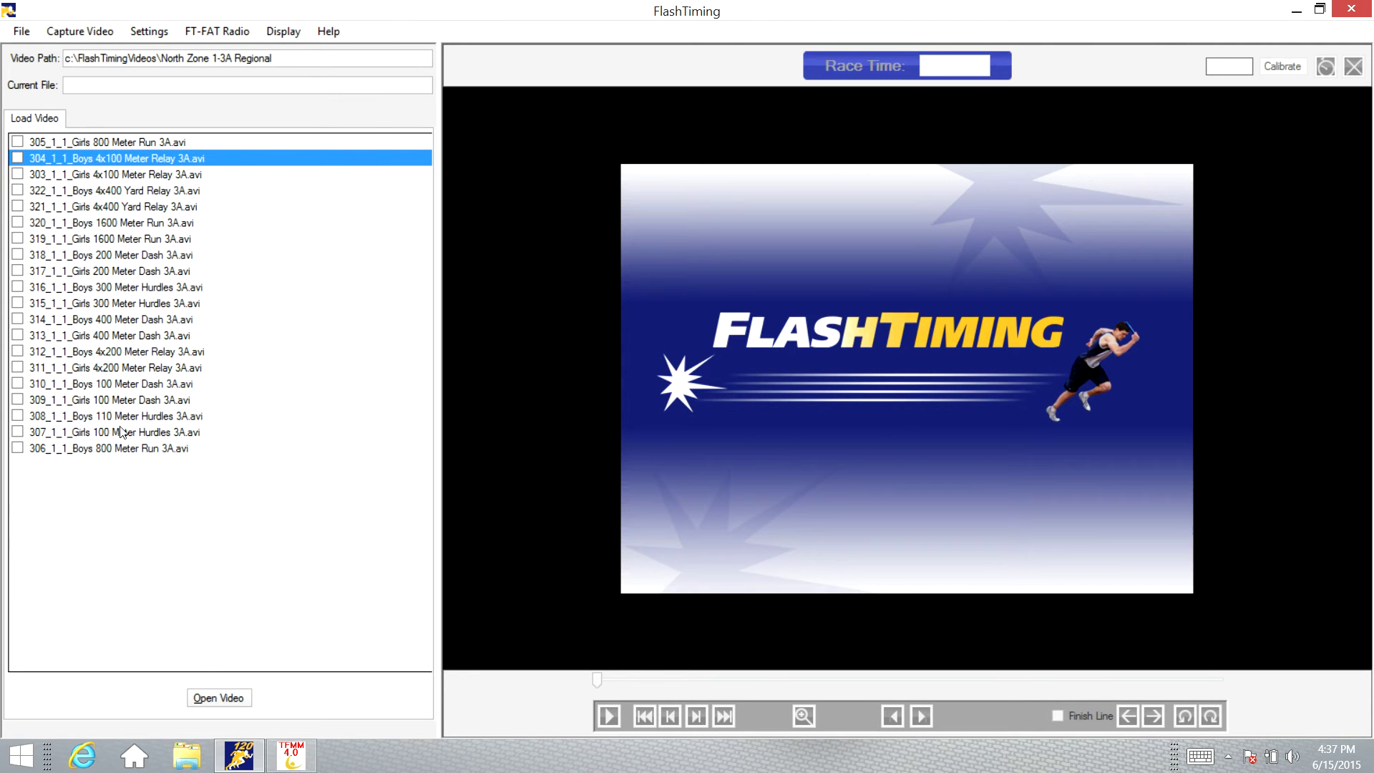
- Open the relay video and load the eight-lane athletes for Event 304, Round 1, Heat 1
{"action": "left_click", "coordinate": [233, 705]}
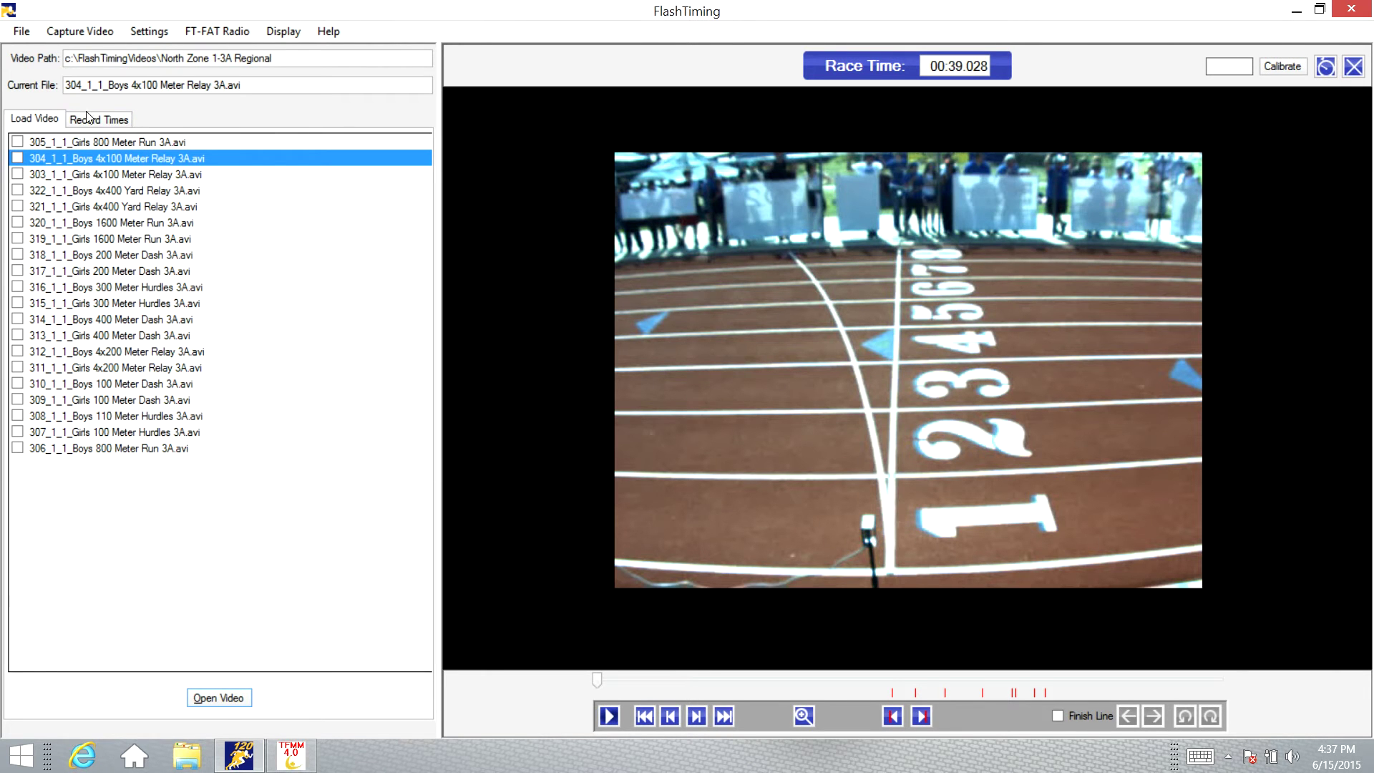
{"action": "left_click", "coordinate": [105, 122]}
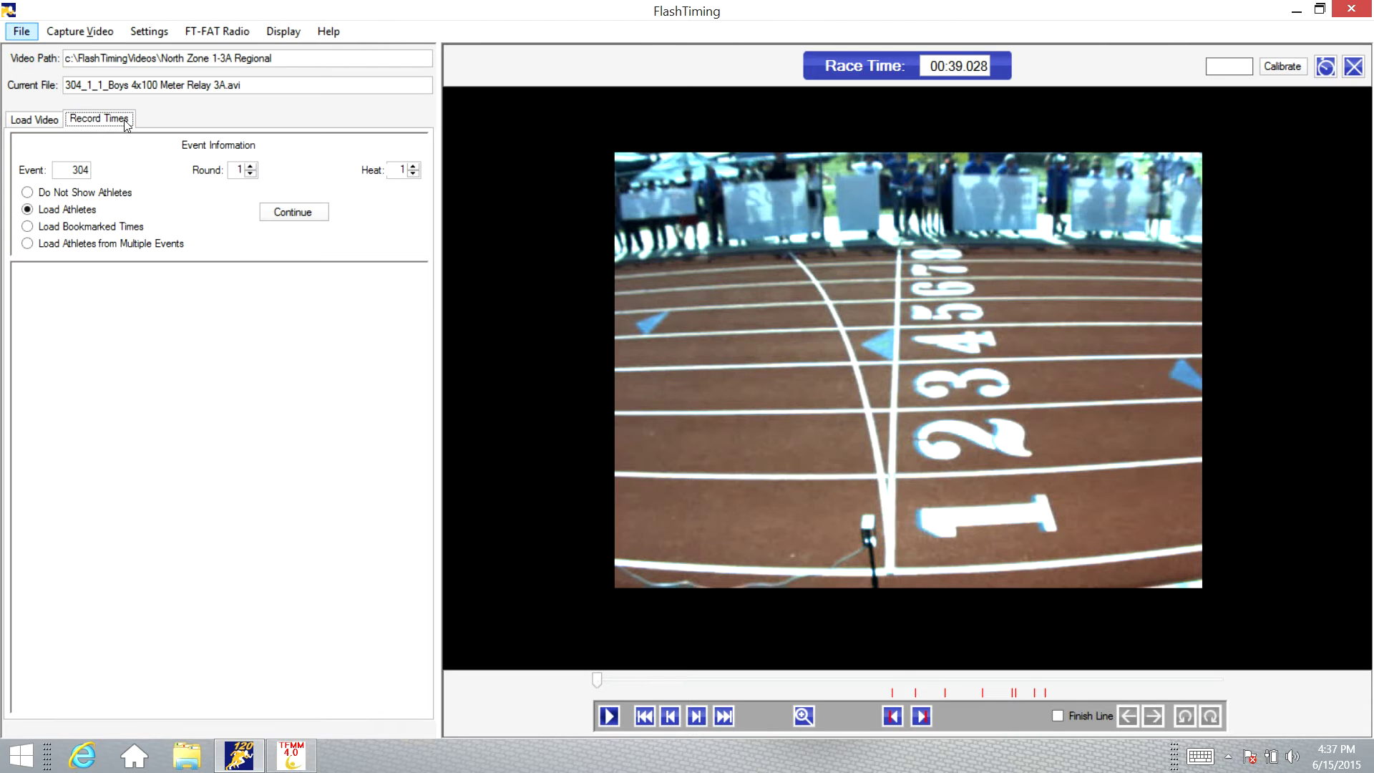
{"action": "left_click", "coordinate": [29, 212]}
{"action": "left_click", "coordinate": [298, 217]}
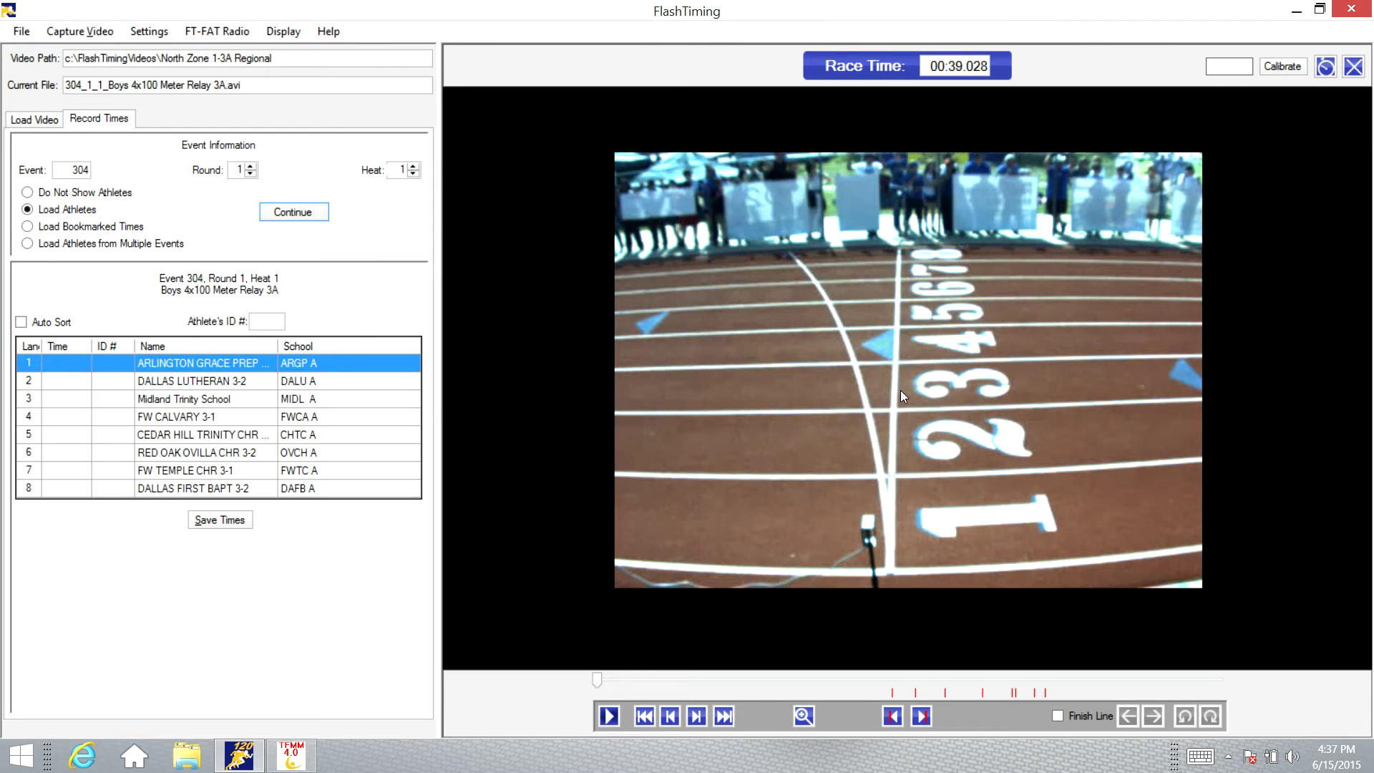
- Locate the leader's finish frame at 00:43.552 and overlay the finish line
{"action": "left_click", "coordinate": [608, 715]}
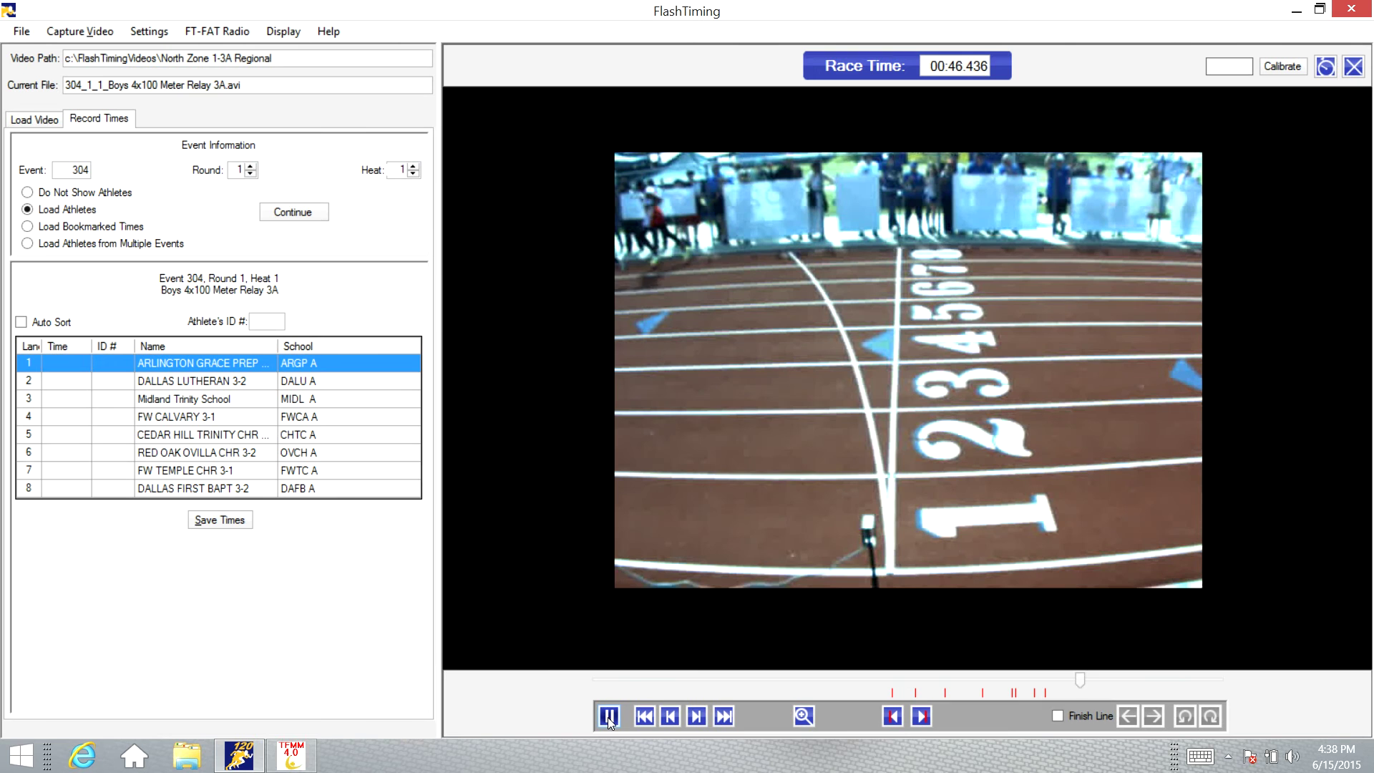
{"action": "left_click", "coordinate": [607, 717]}
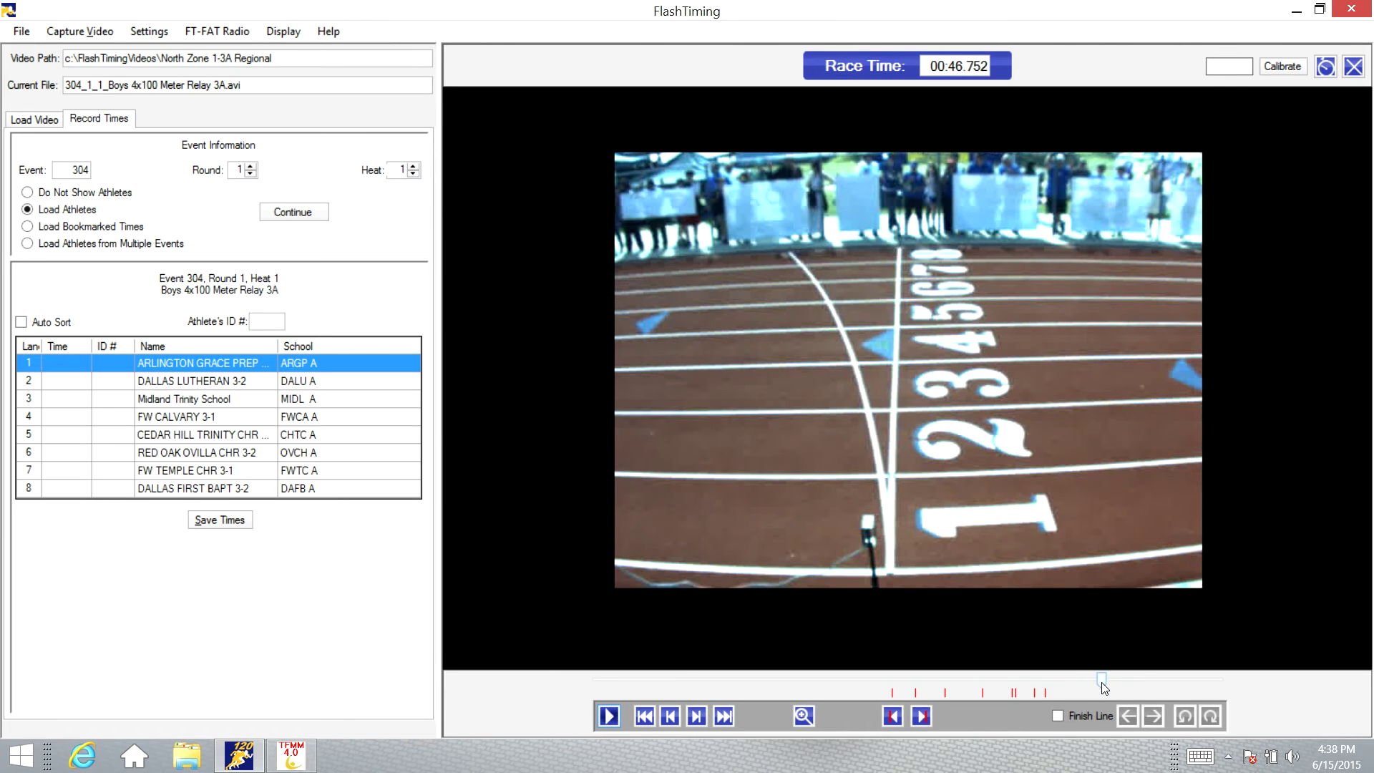
{"action": "left_click_drag", "start_coordinate": [1101, 678], "coordinate": [817, 686]}
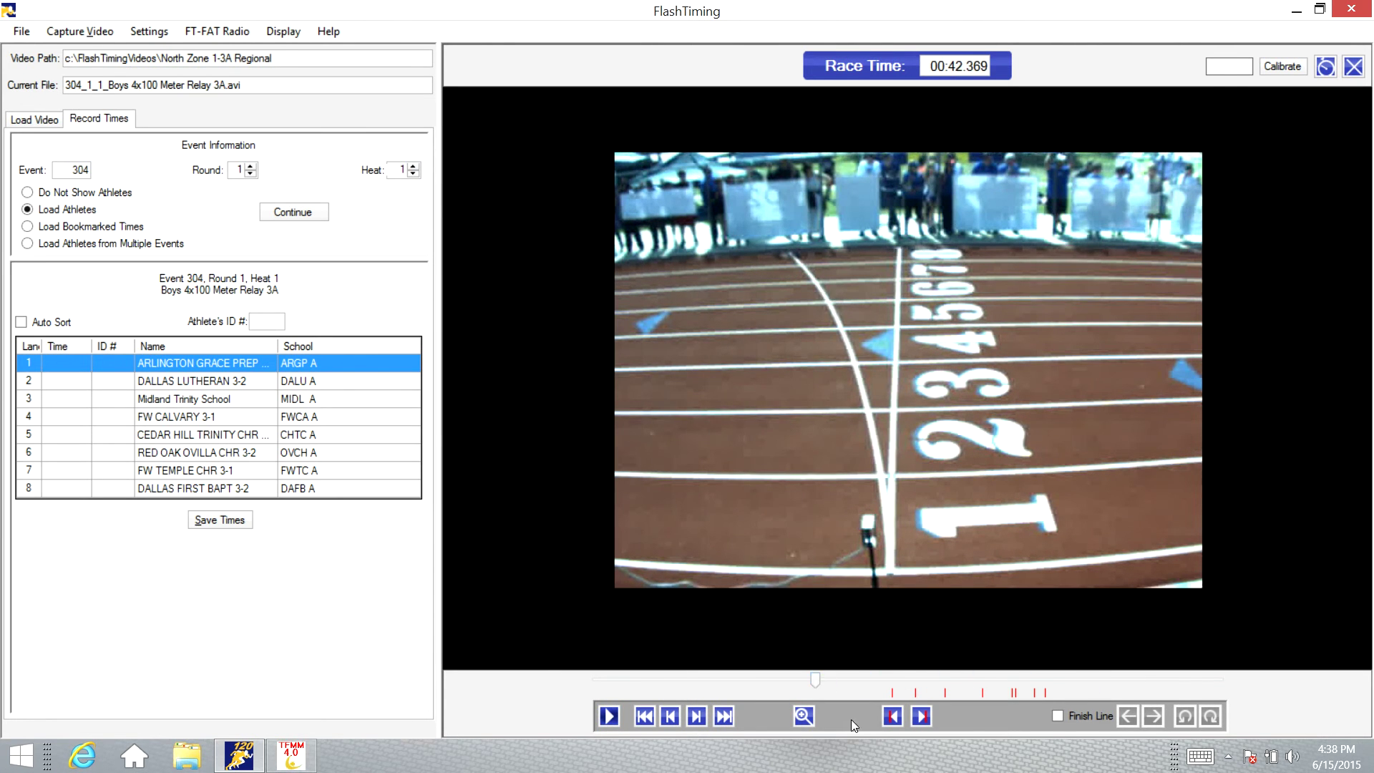
{"action": "left_click", "coordinate": [918, 715]}
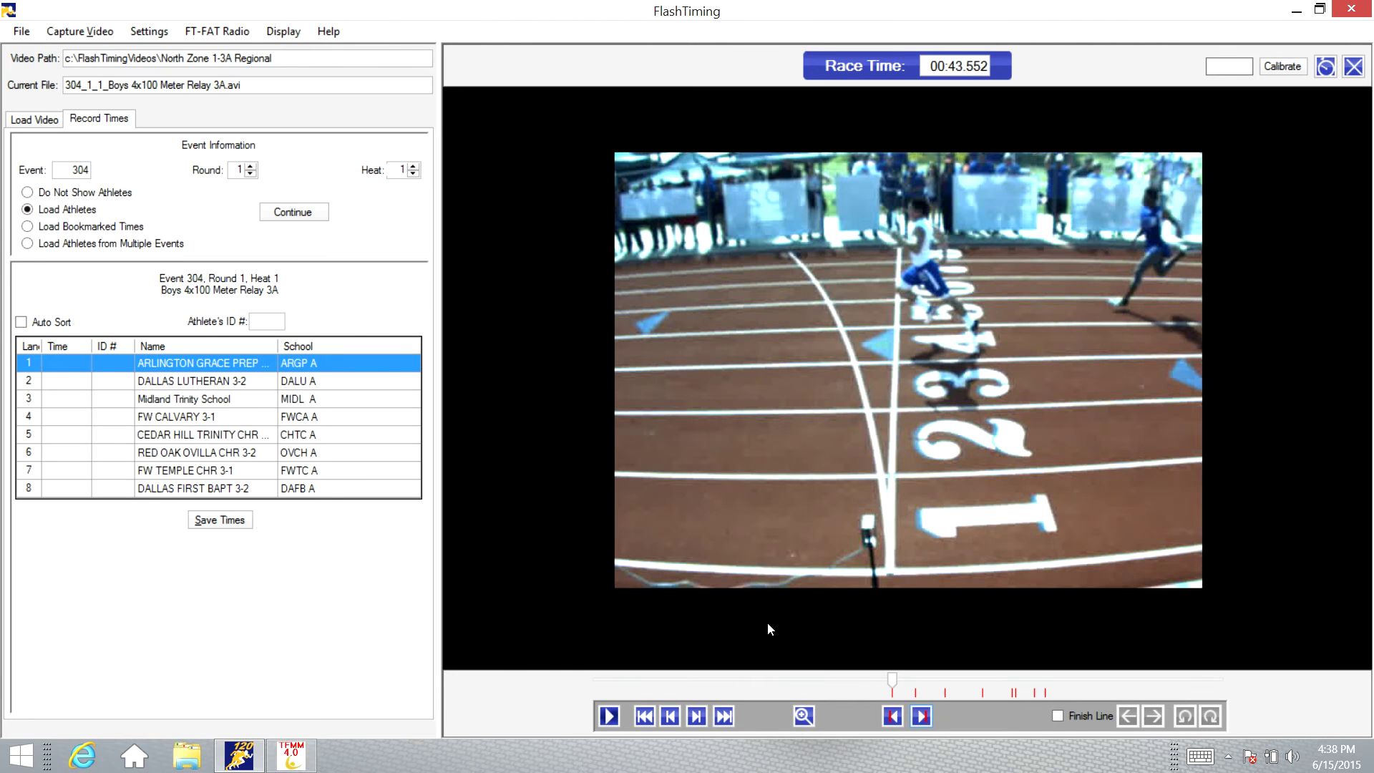
{"action": "key", "text": "Left"}
{"action": "key", "text": "Left"}
{"action": "key", "text": "Left"}
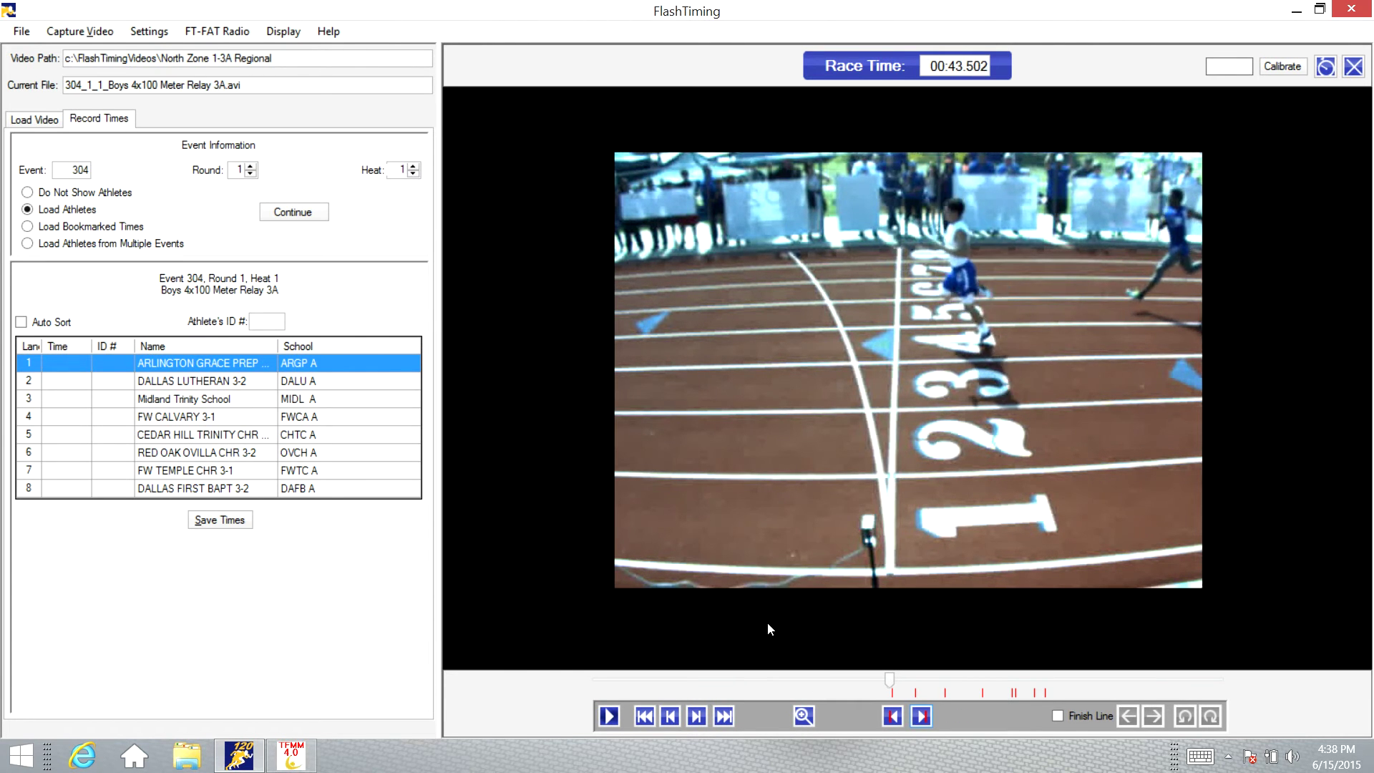
{"action": "key", "text": "Right"}
{"action": "key", "text": "Right"}
{"action": "key", "text": "Right"}
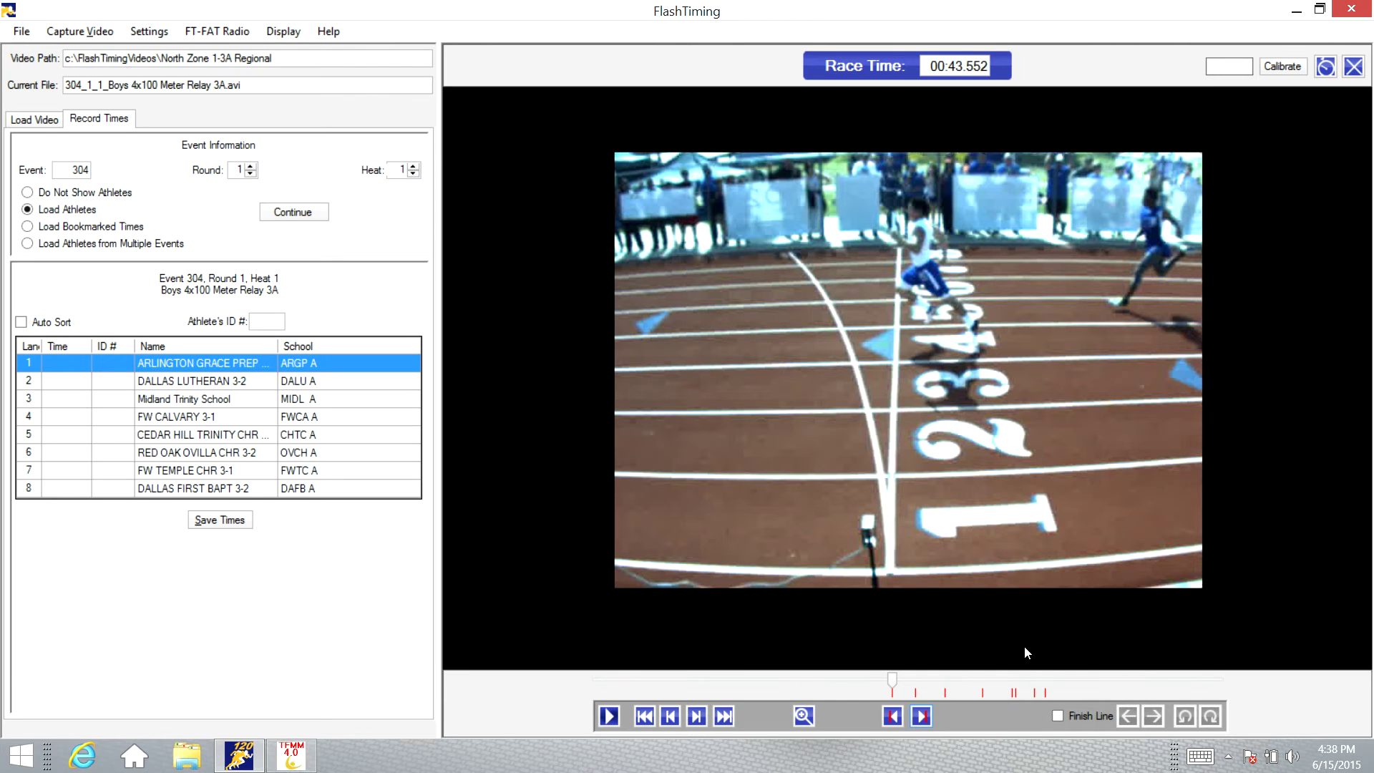
{"action": "left_click", "coordinate": [1057, 715]}
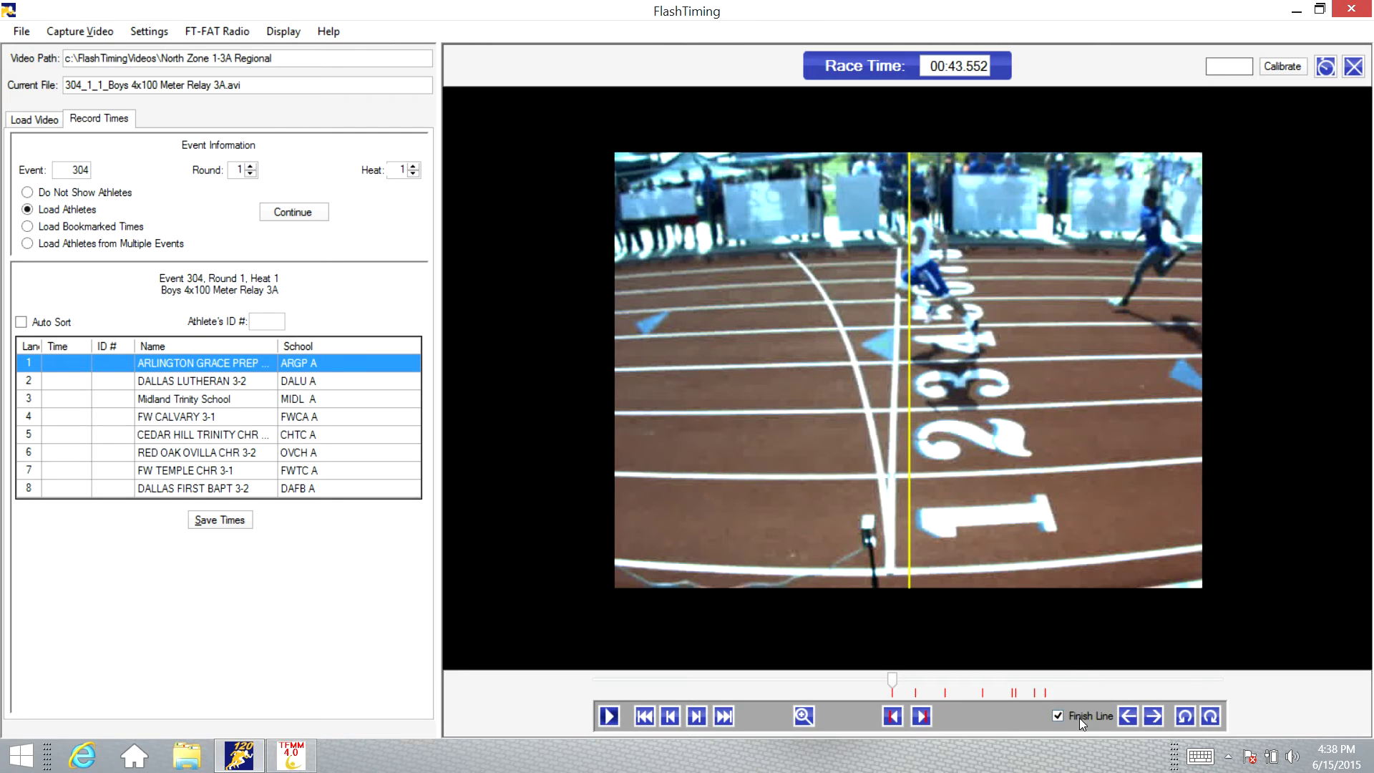
- Shift the yellow finish line left toward the painted line on the track
{"action": "left_click", "coordinate": [1128, 717]}
{"action": "left_click", "coordinate": [1128, 717]}
{"action": "left_click", "coordinate": [1128, 717]}
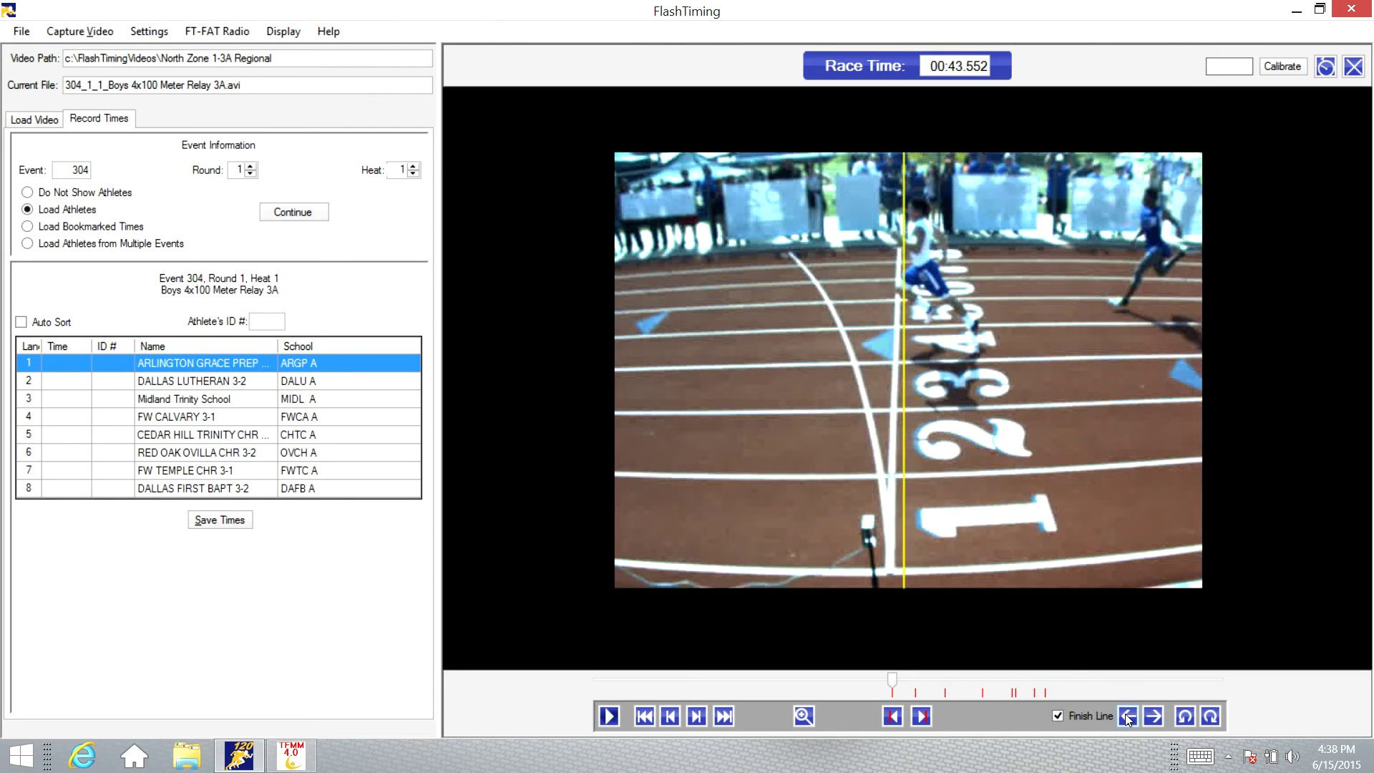
{"action": "left_click", "coordinate": [1127, 717]}
{"action": "left_click", "coordinate": [1127, 717]}
{"action": "left_click", "coordinate": [1127, 717]}
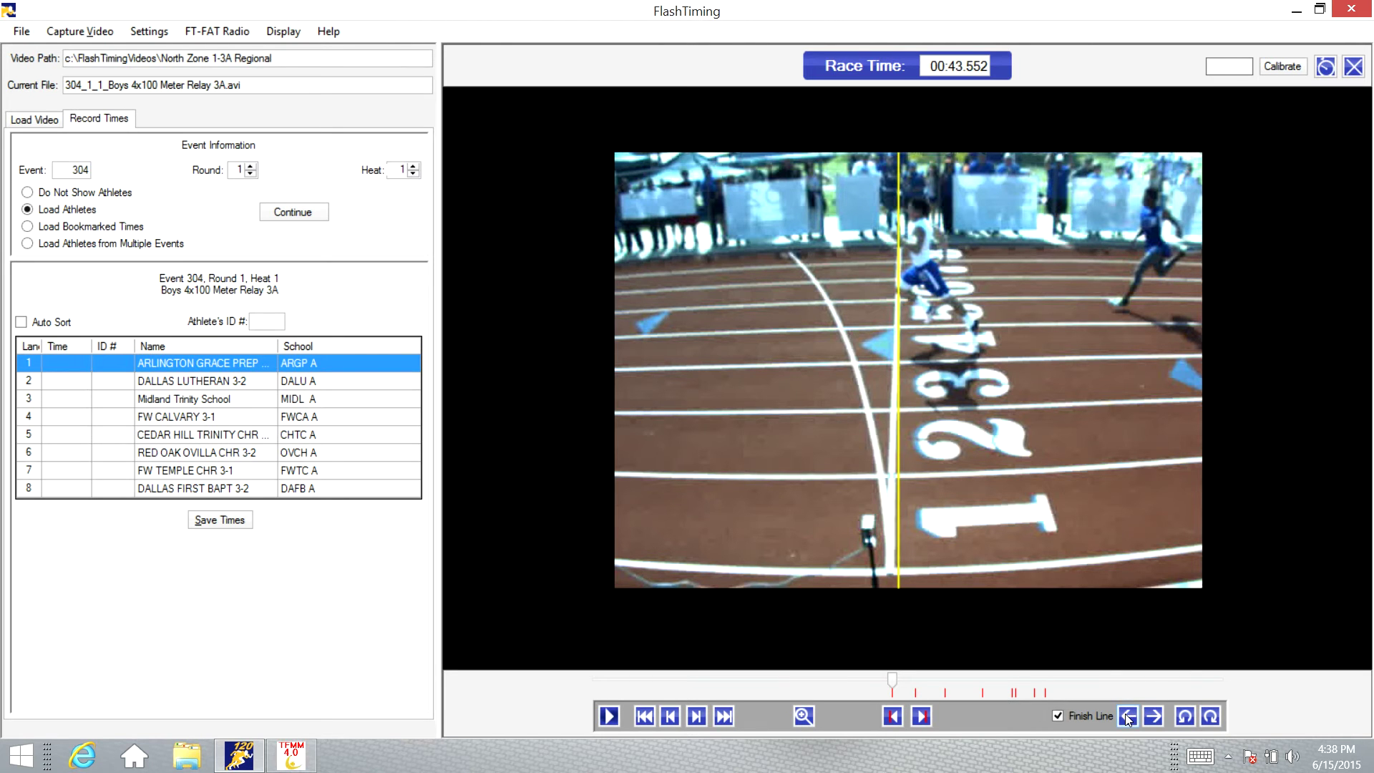
- Tilt and fine-tune the finish line to match the track, checking it zoomed in
{"action": "left_click", "coordinate": [1218, 718]}
{"action": "left_click", "coordinate": [1218, 718]}
{"action": "left_click", "coordinate": [1218, 718]}
{"action": "left_click", "coordinate": [1218, 719]}
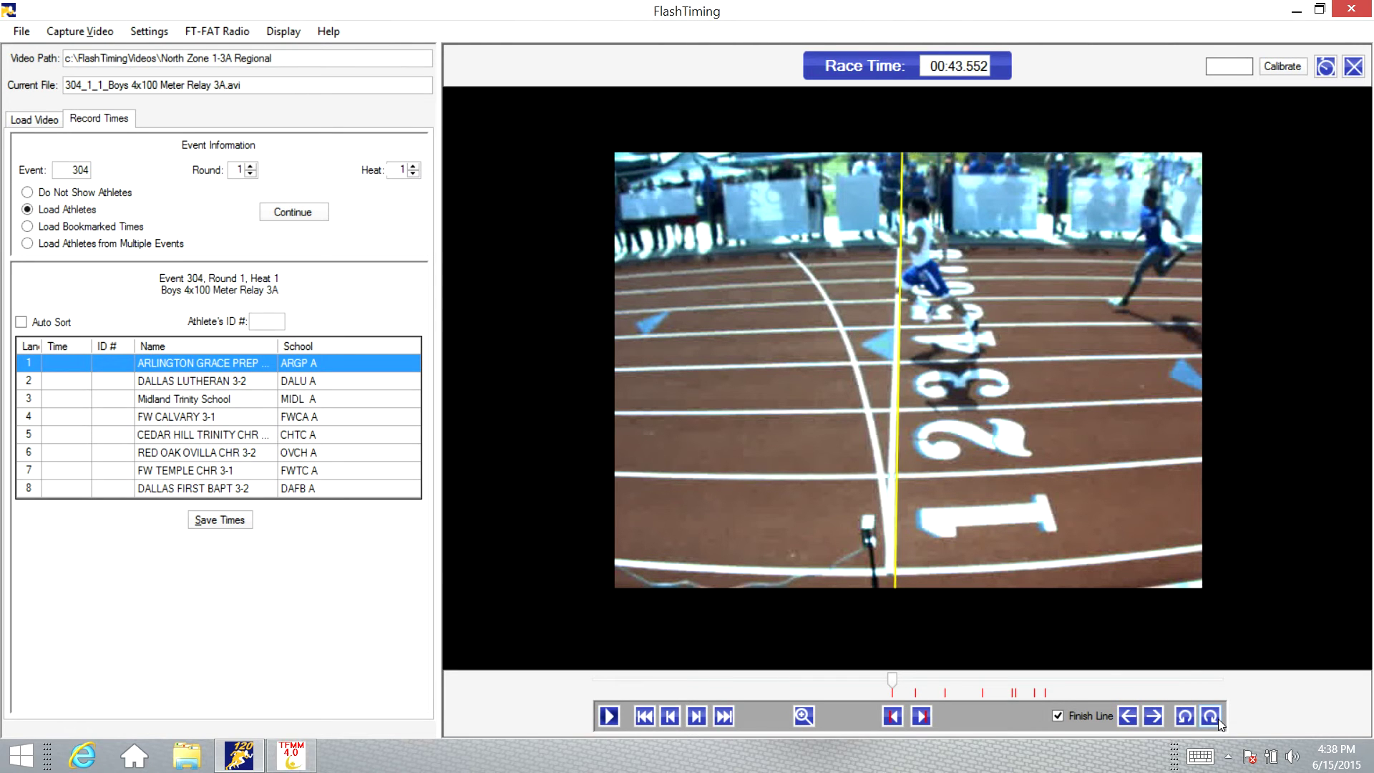
{"action": "left_click", "coordinate": [1218, 718]}
{"action": "left_click", "coordinate": [1218, 718]}
{"action": "left_click", "coordinate": [1192, 719]}
{"action": "left_click", "coordinate": [1129, 721]}
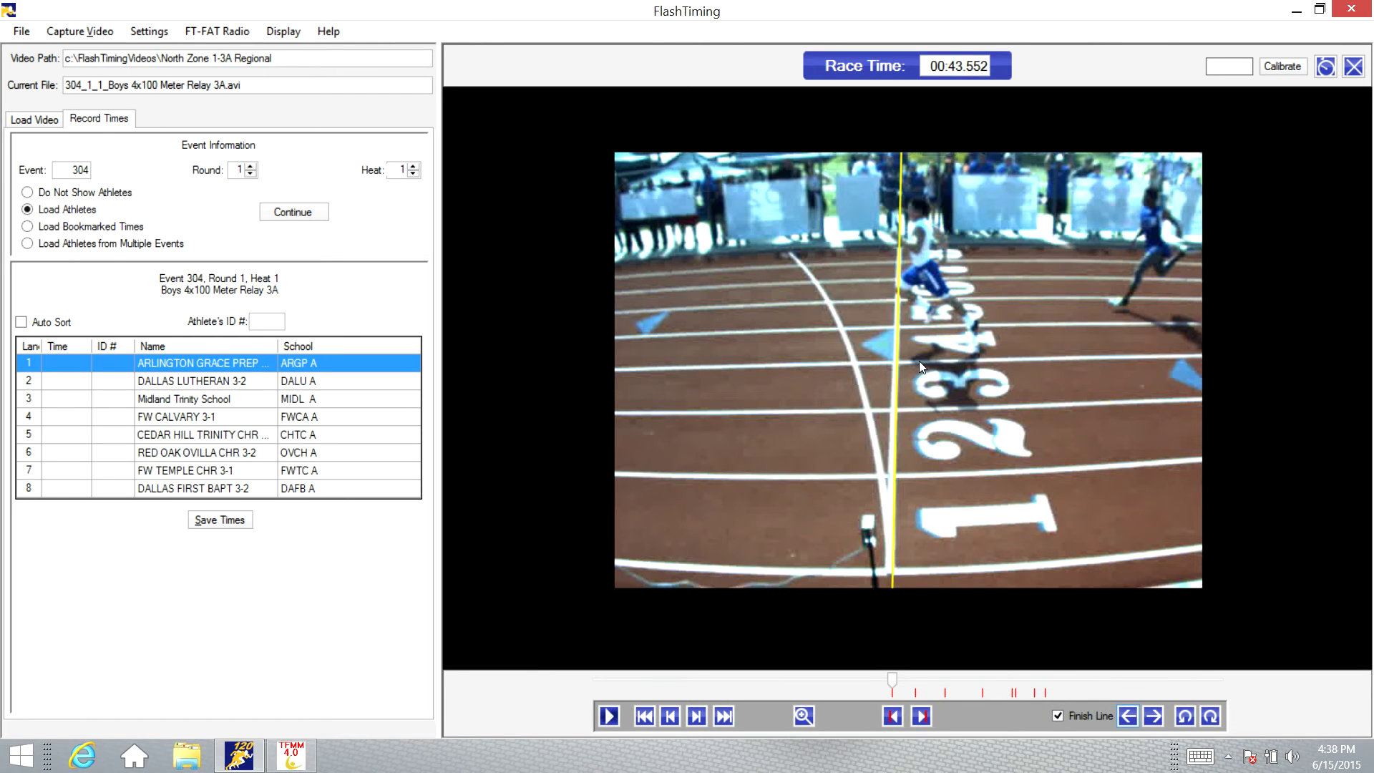
{"action": "left_click", "coordinate": [1213, 721]}
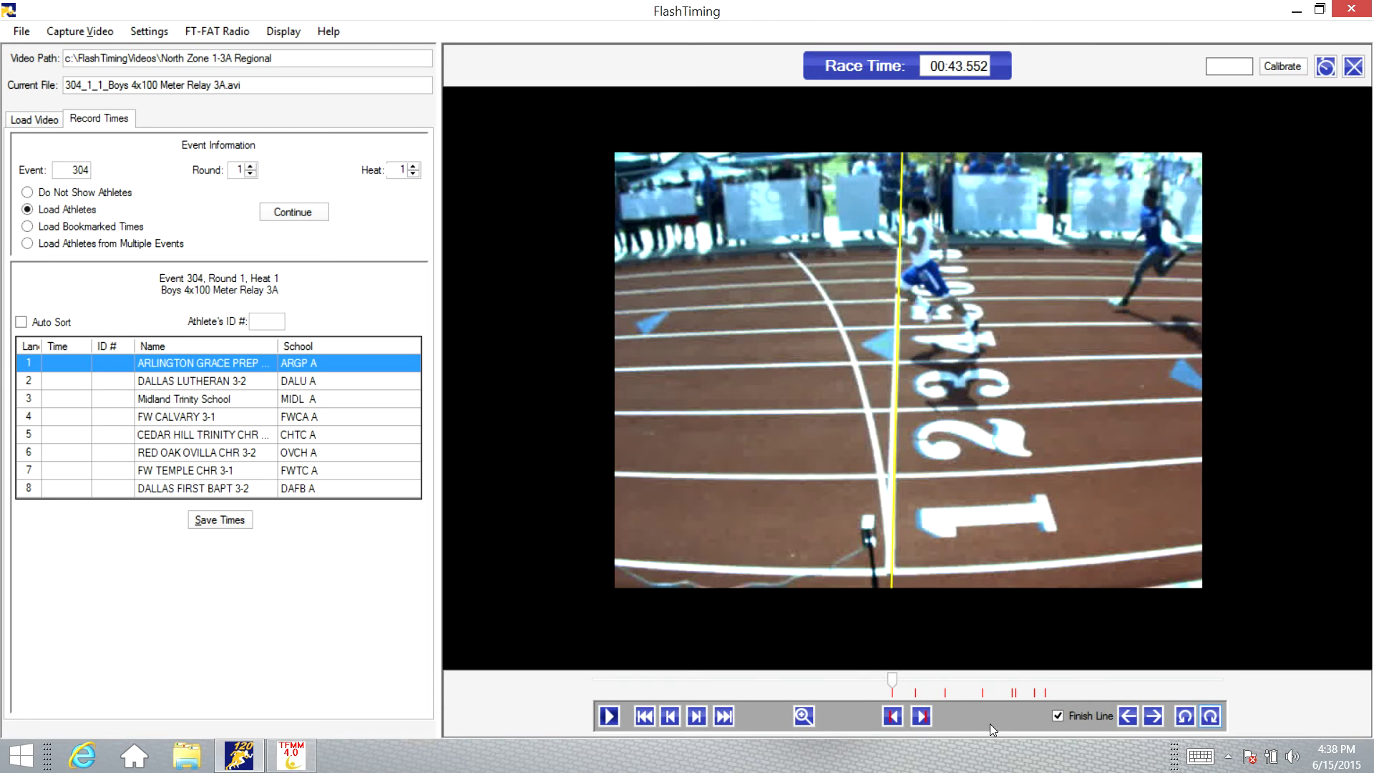
{"action": "left_click", "coordinate": [804, 716]}
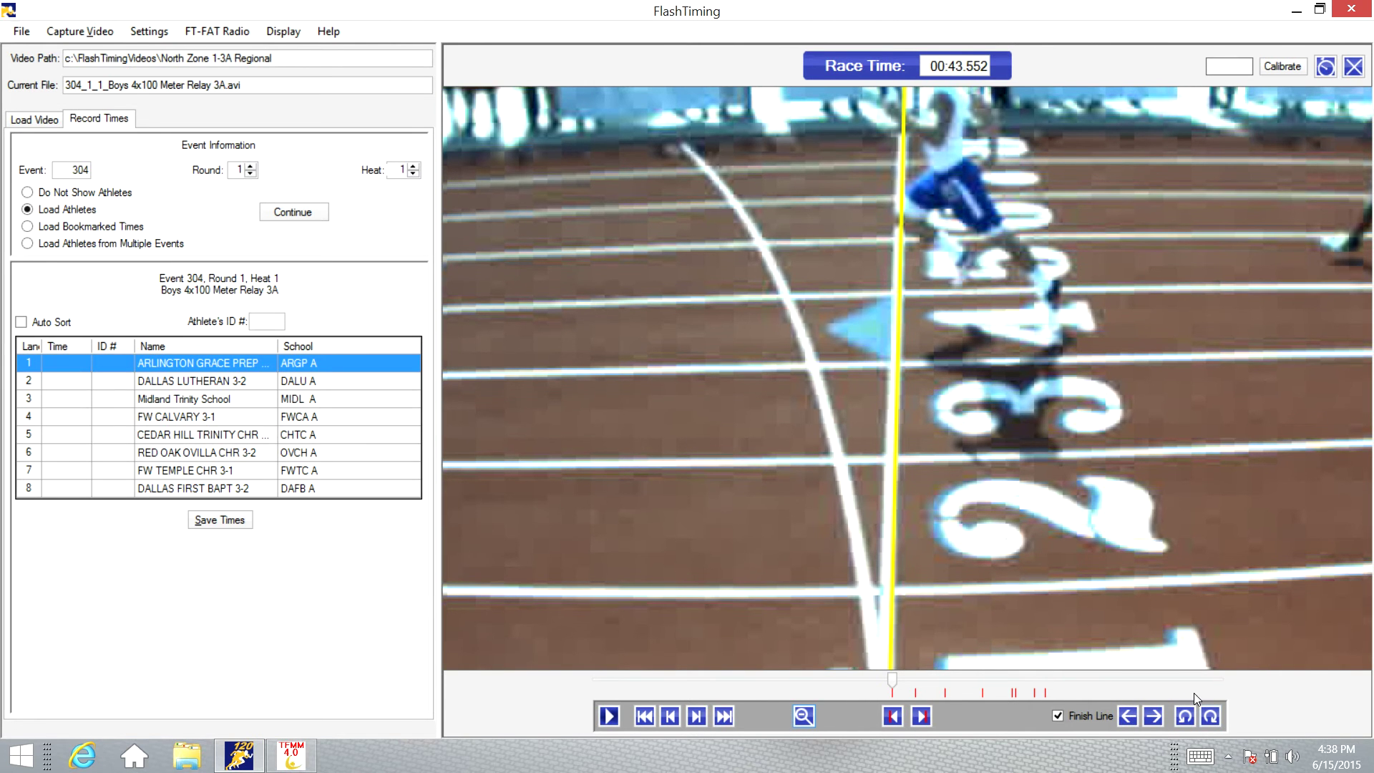
{"action": "left_click", "coordinate": [1213, 717]}
- Record the first finish times for lane 4 (00:43.561) and lane 5
{"action": "left_click", "coordinate": [803, 716]}
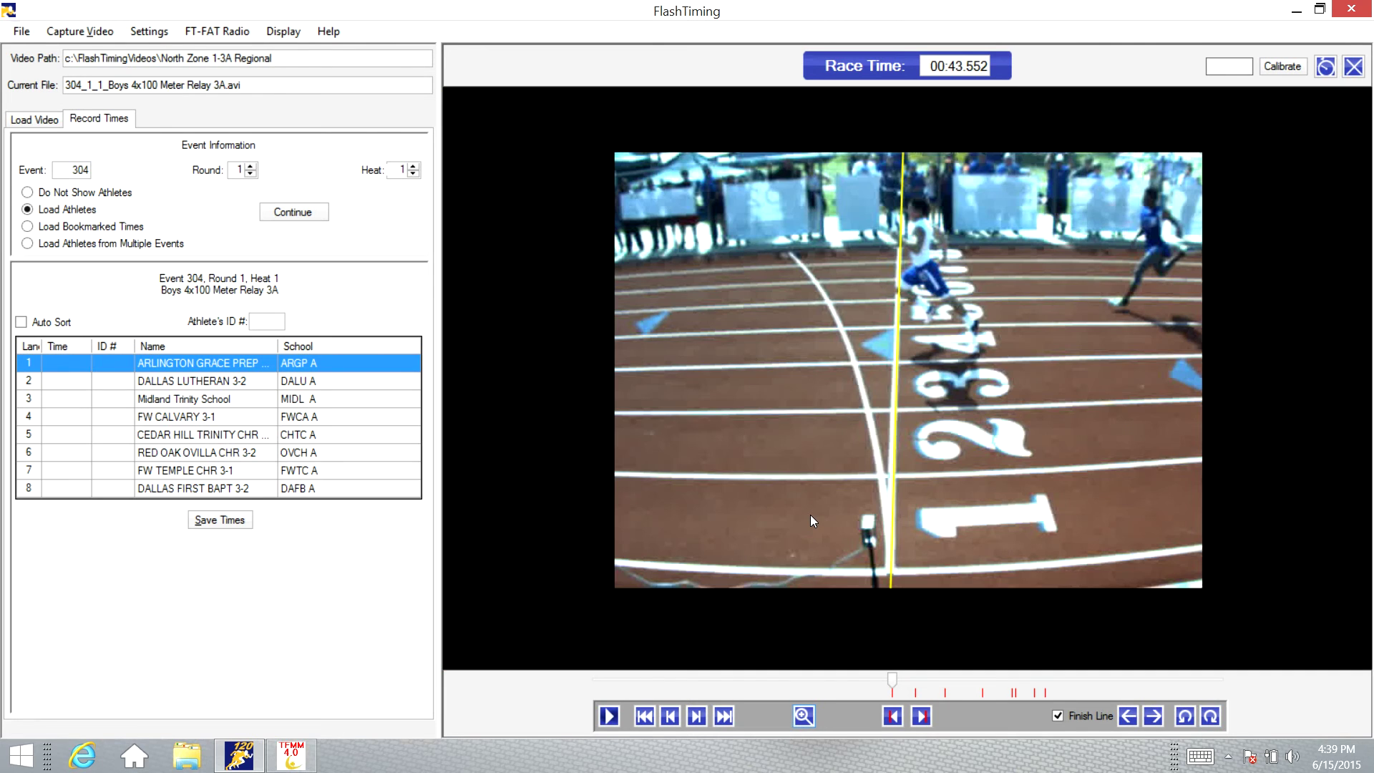
{"action": "key", "text": "Left"}
{"action": "key", "text": "Right"}
{"action": "key", "text": "Right"}
{"action": "key", "text": "Right"}
{"action": "key", "text": "Right"}
{"action": "left_click", "coordinate": [807, 714]}
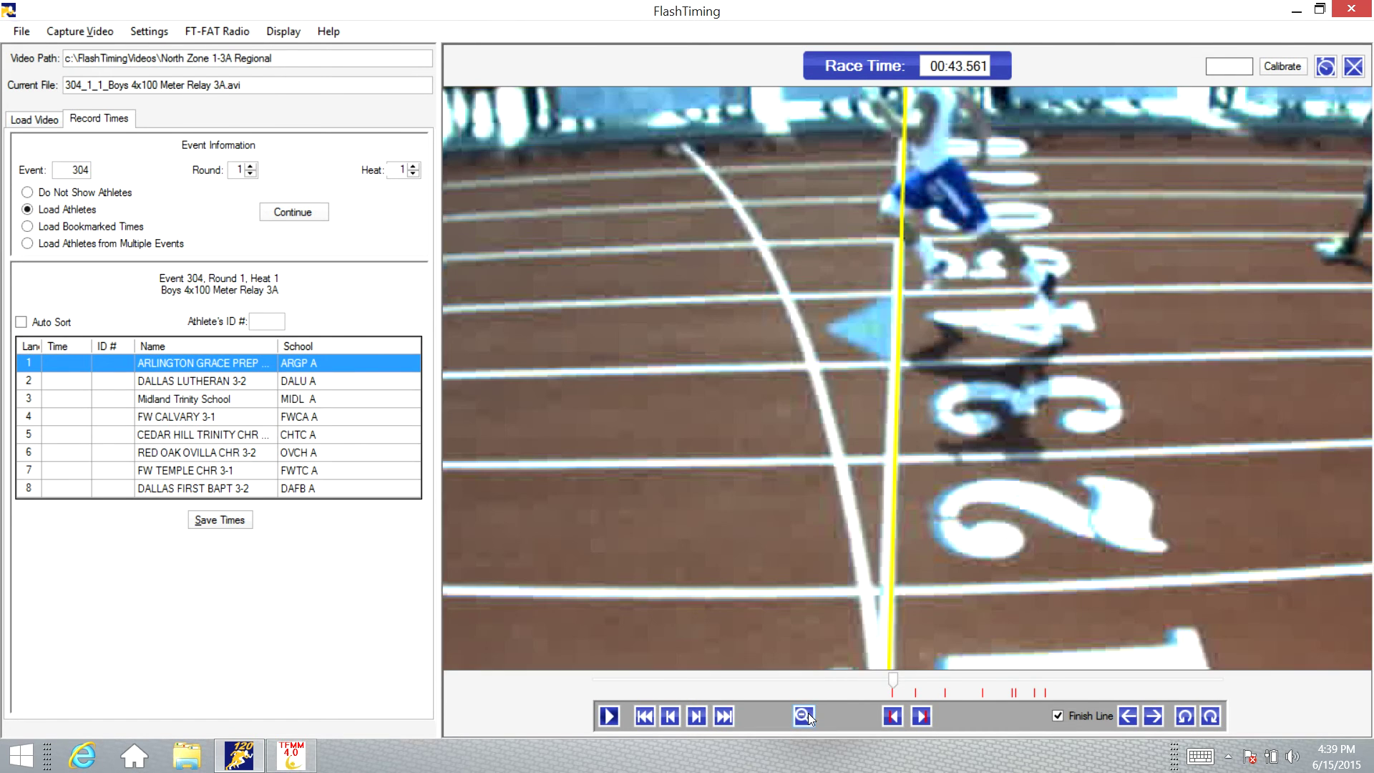
{"action": "scroll", "coordinate": [1001, 268], "scroll_direction": "up", "scroll_amount": 2}
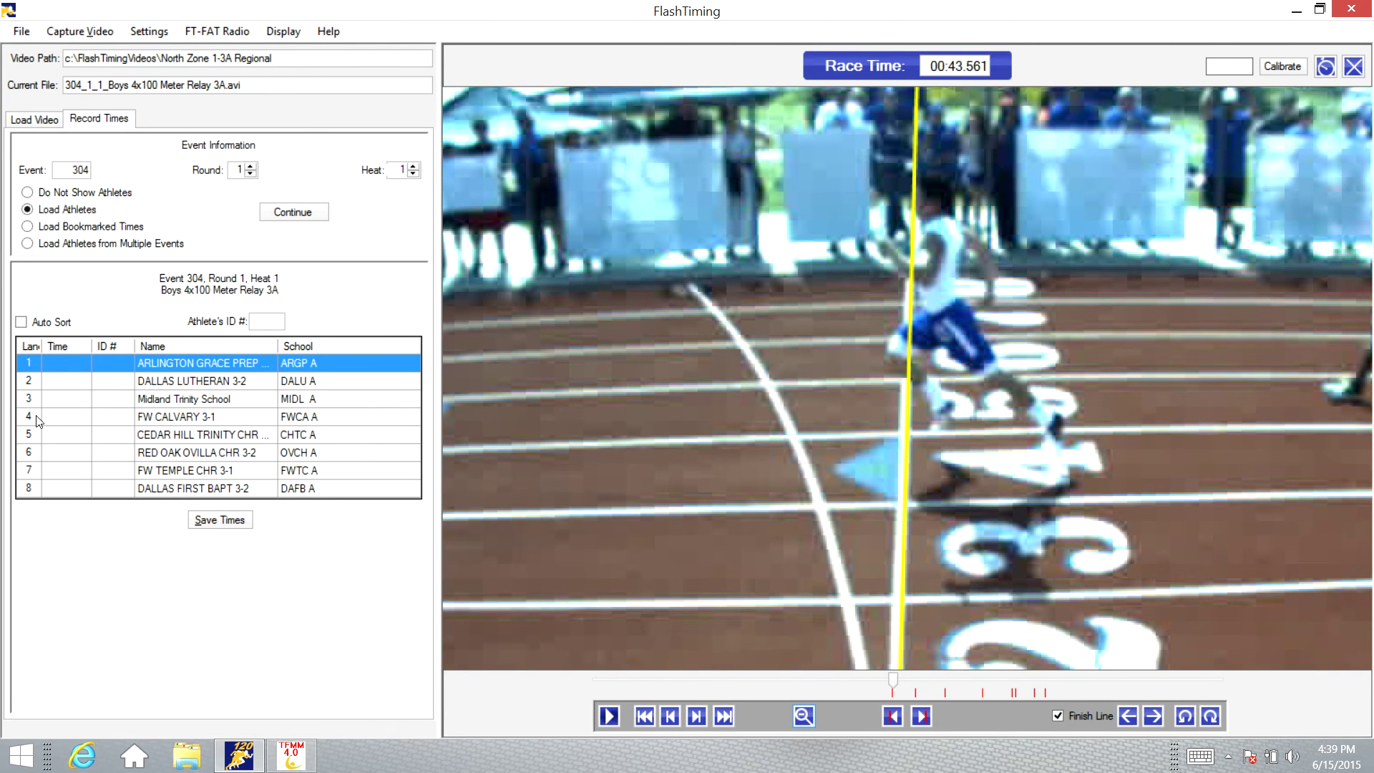
{"action": "left_click", "coordinate": [66, 417]}
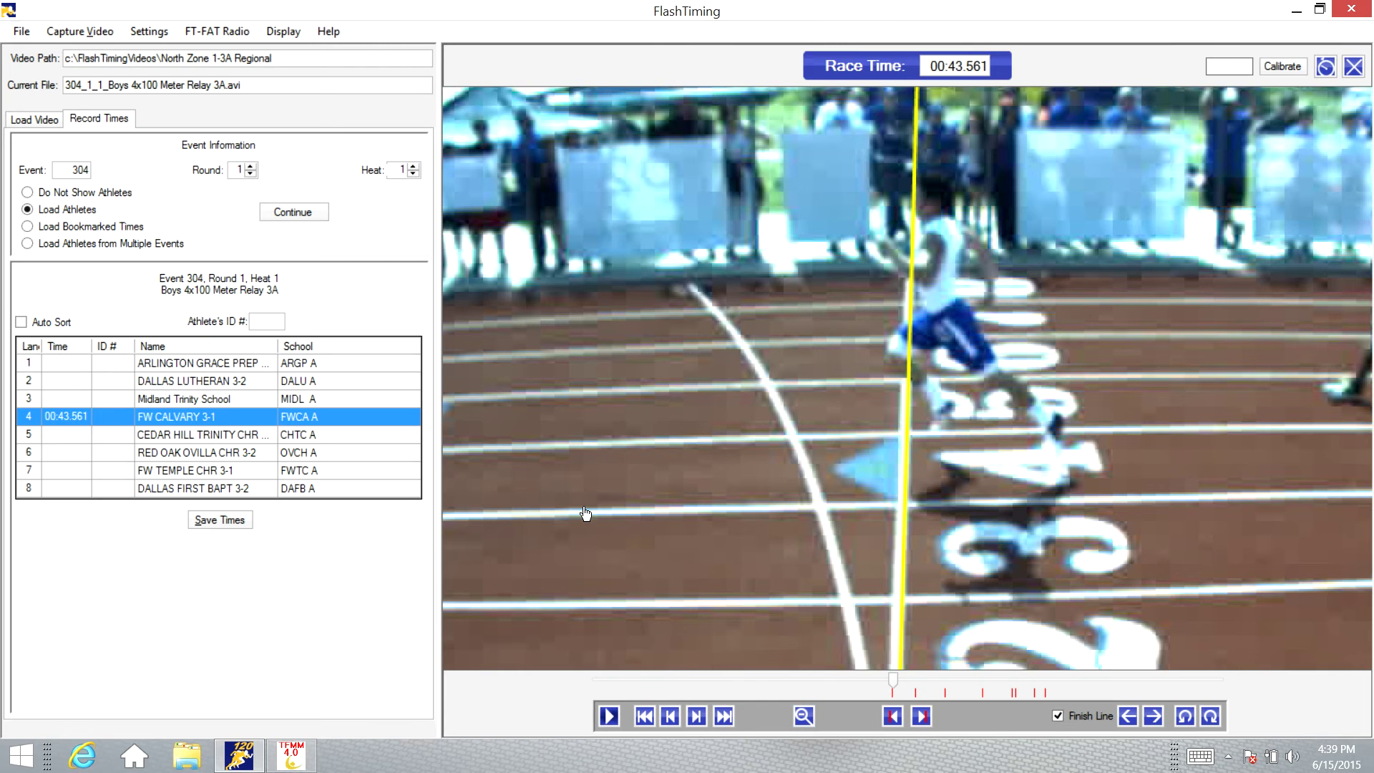
{"action": "key", "text": "Right"}
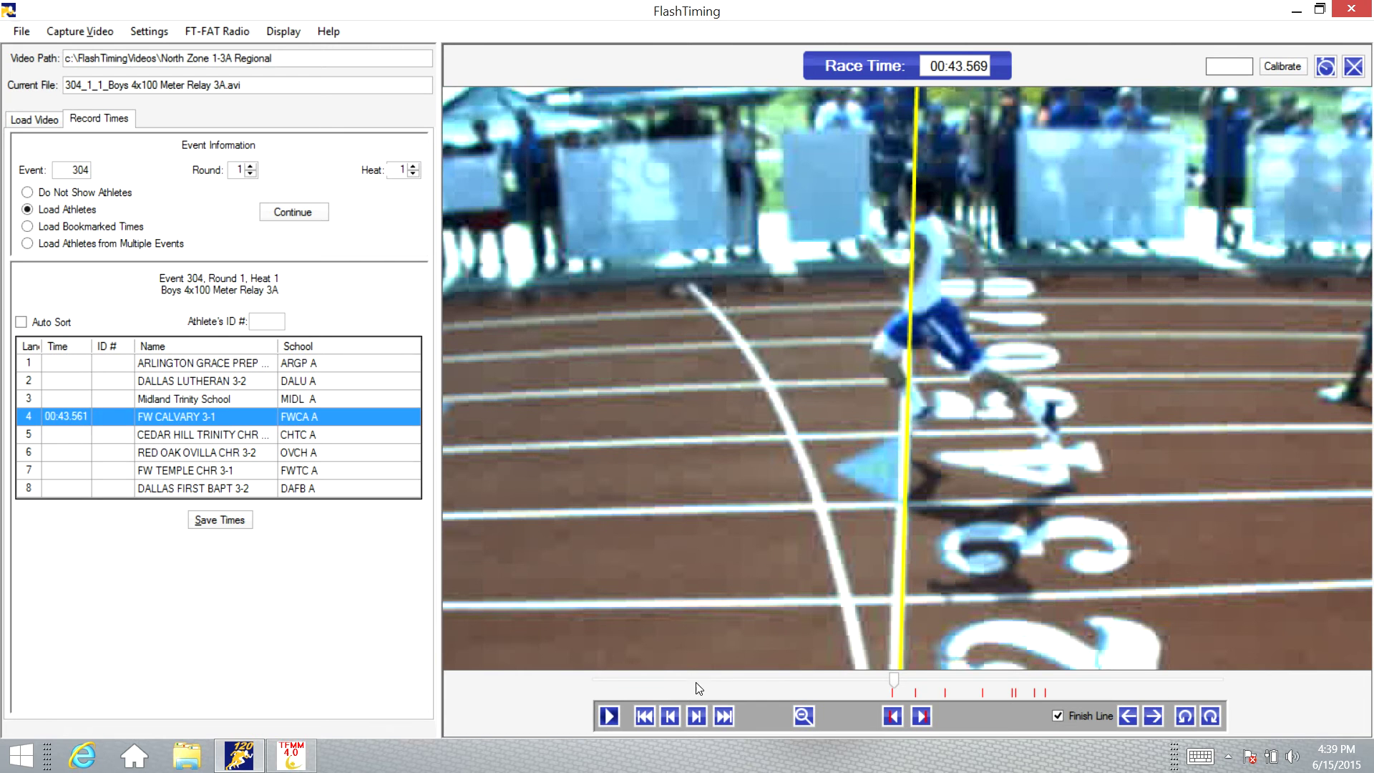
{"action": "left_click", "coordinate": [803, 715]}
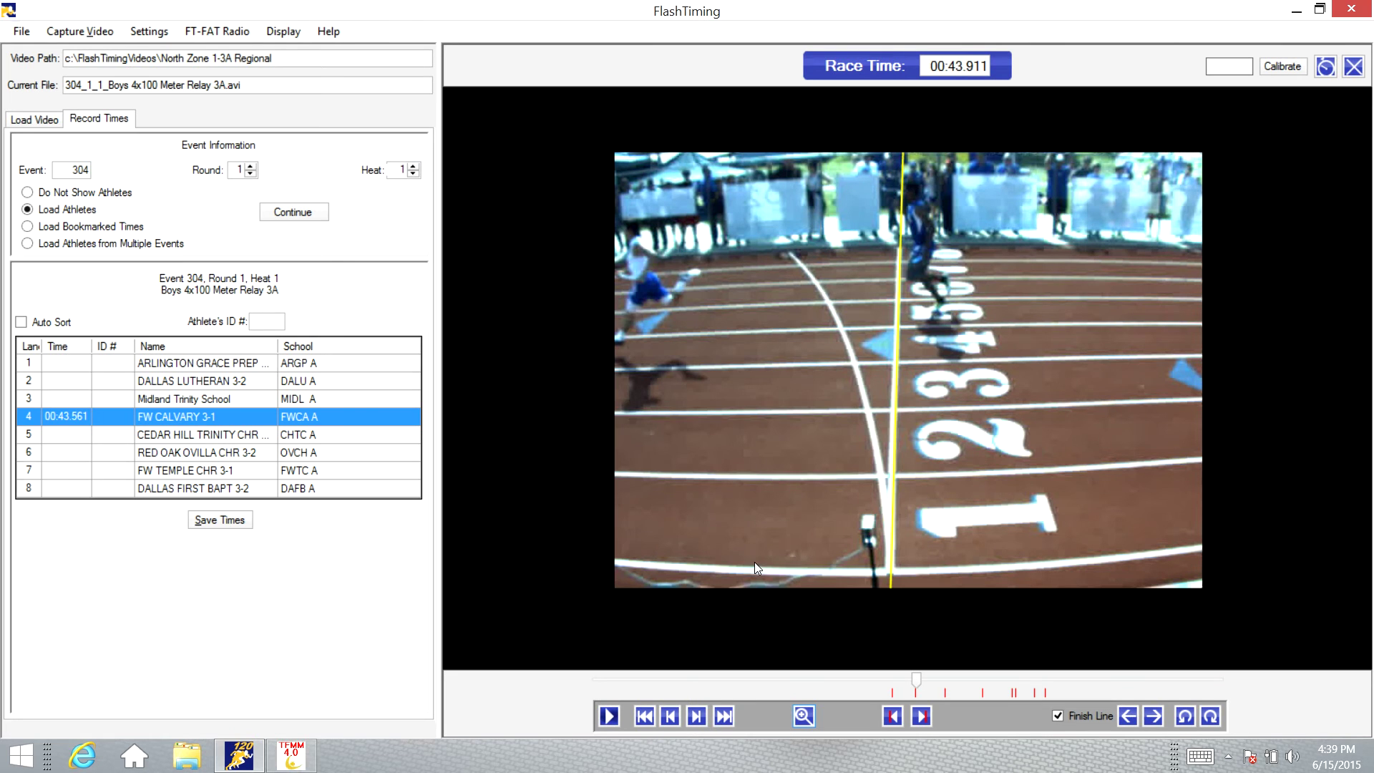
{"action": "left_click", "coordinate": [67, 436]}
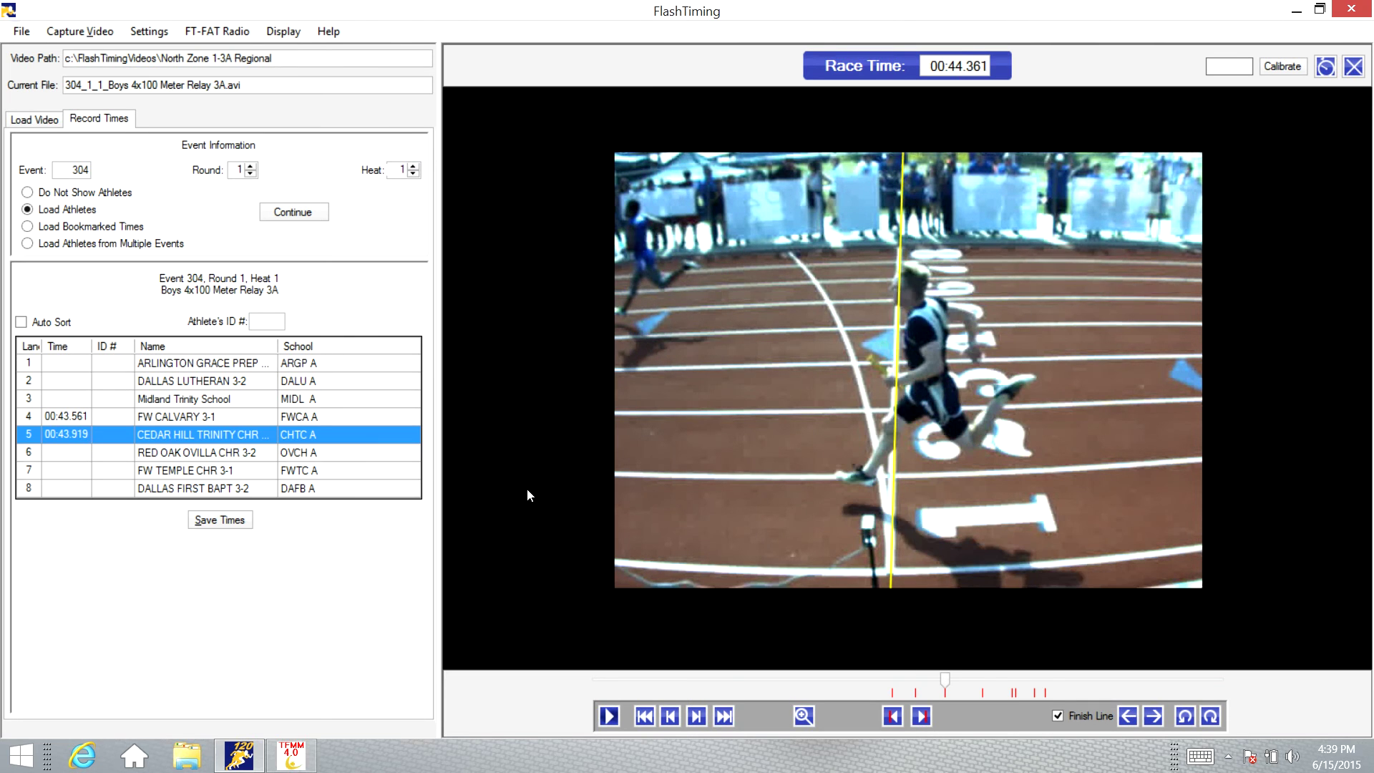
- Record times for lanes 1 and 2, lane 6 at 00:45.394, and lane 3 at 00:45.444
{"action": "left_click", "coordinate": [62, 364]}
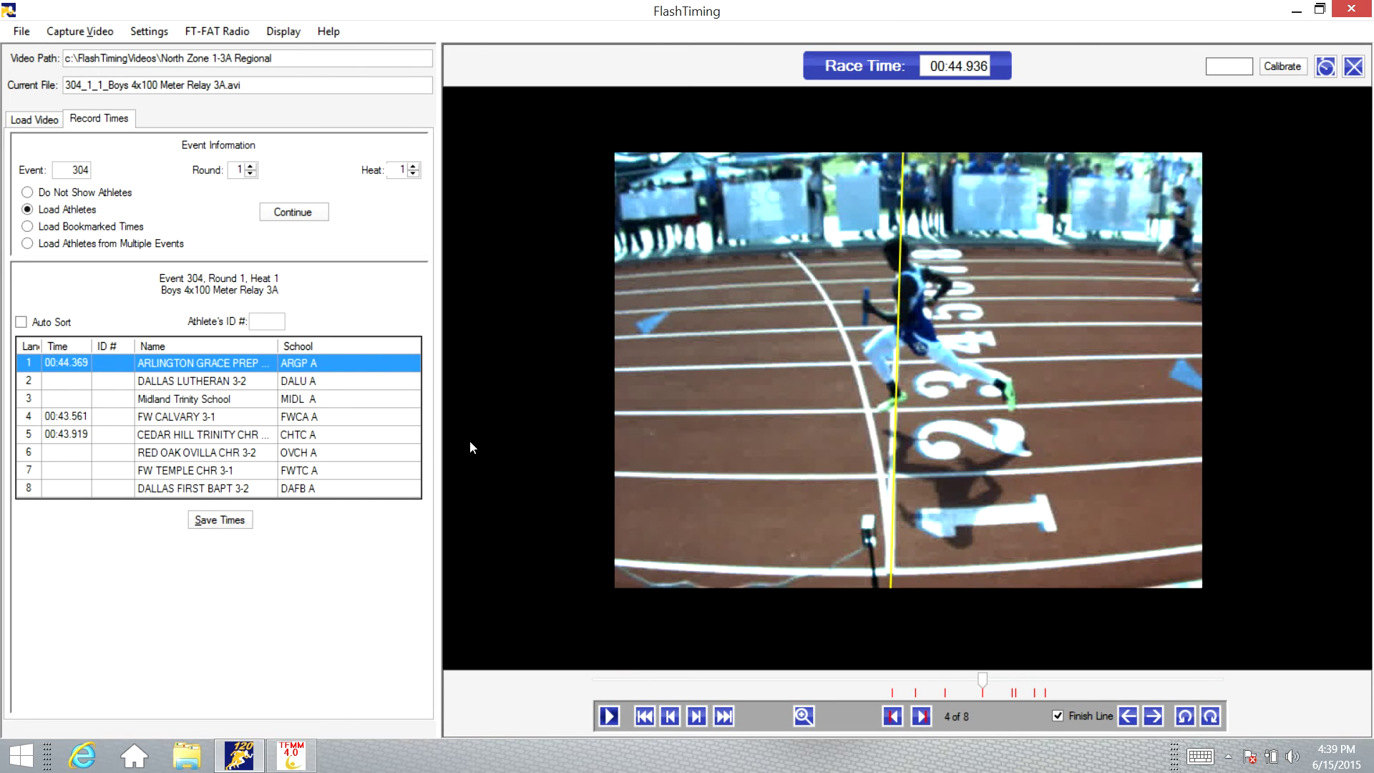
{"action": "left_click", "coordinate": [64, 379]}
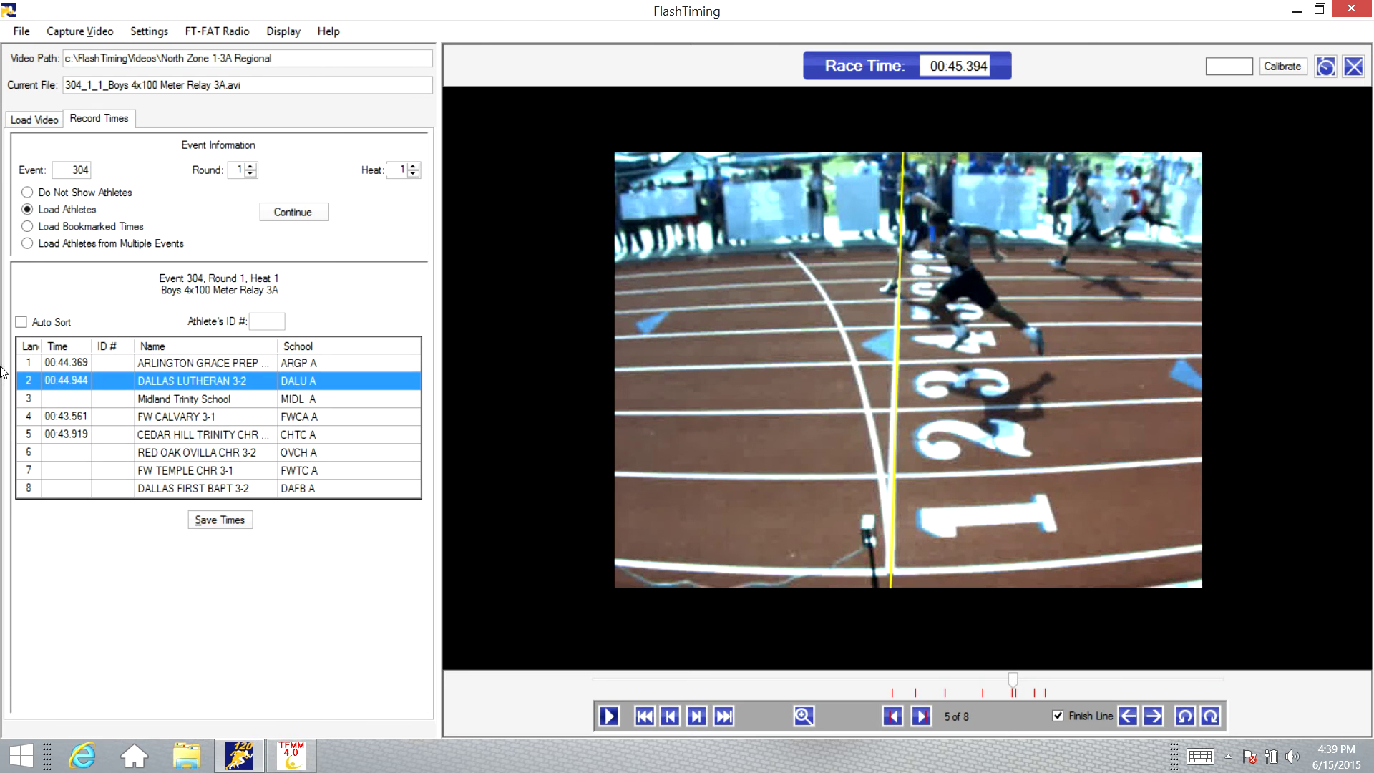
{"action": "left_click", "coordinate": [74, 451]}
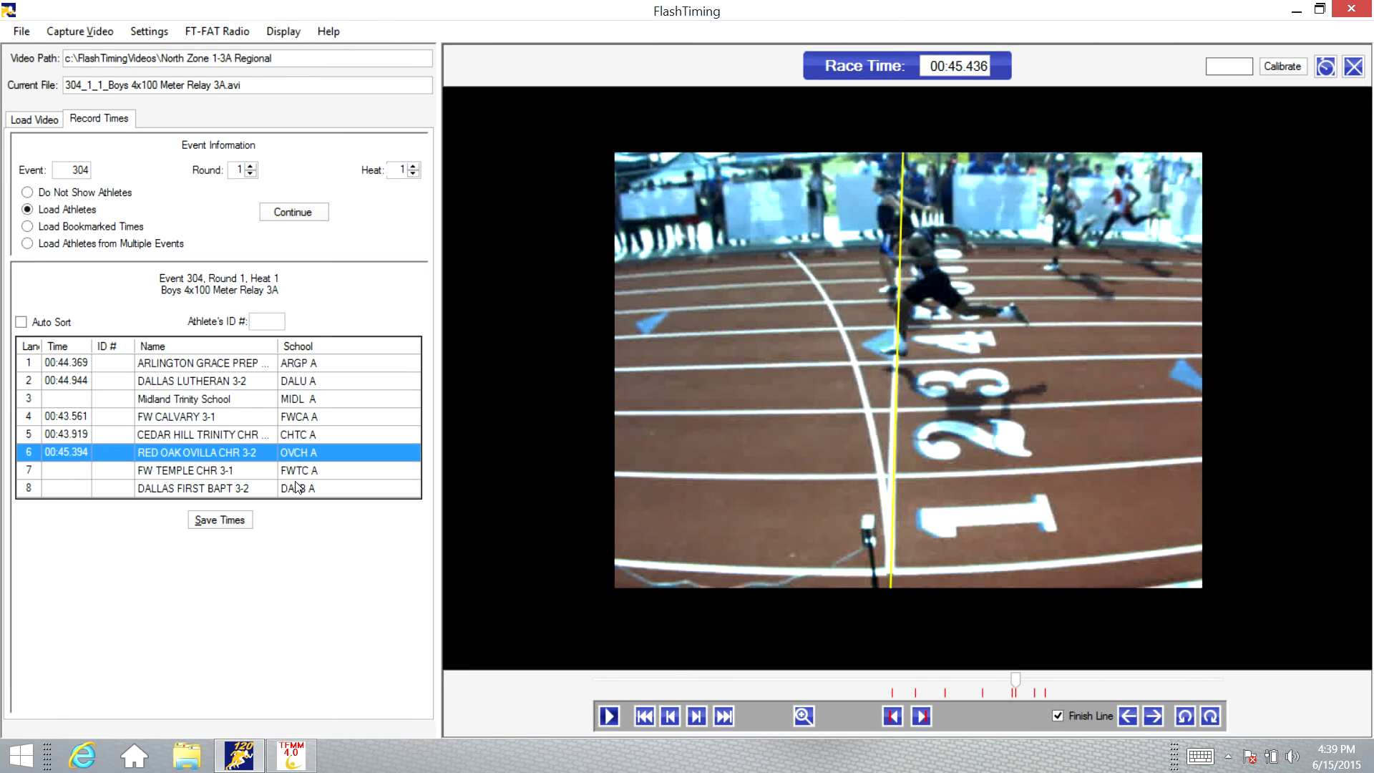
{"action": "scroll", "coordinate": [299, 486], "scroll_direction": "up", "scroll_amount": 5}
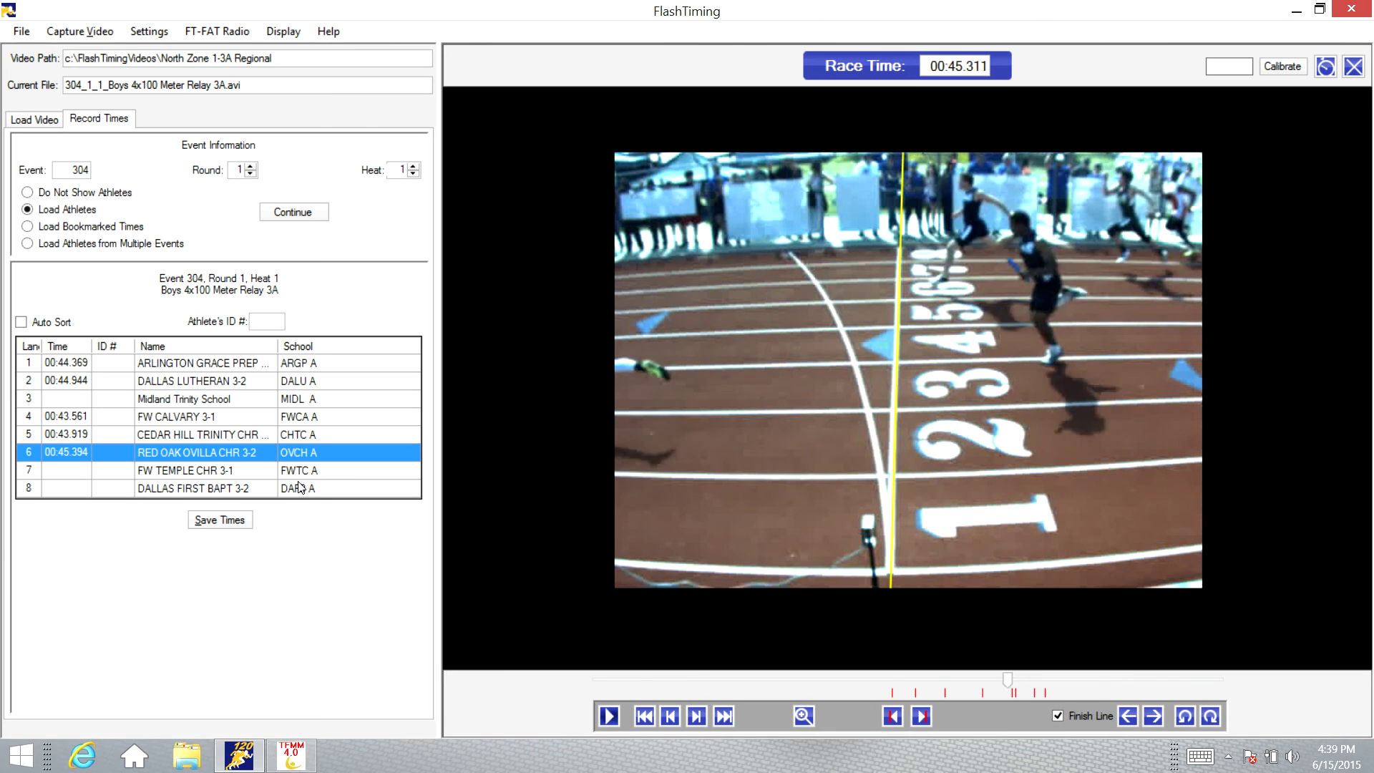
{"action": "scroll", "coordinate": [301, 488], "scroll_direction": "down", "scroll_amount": 5}
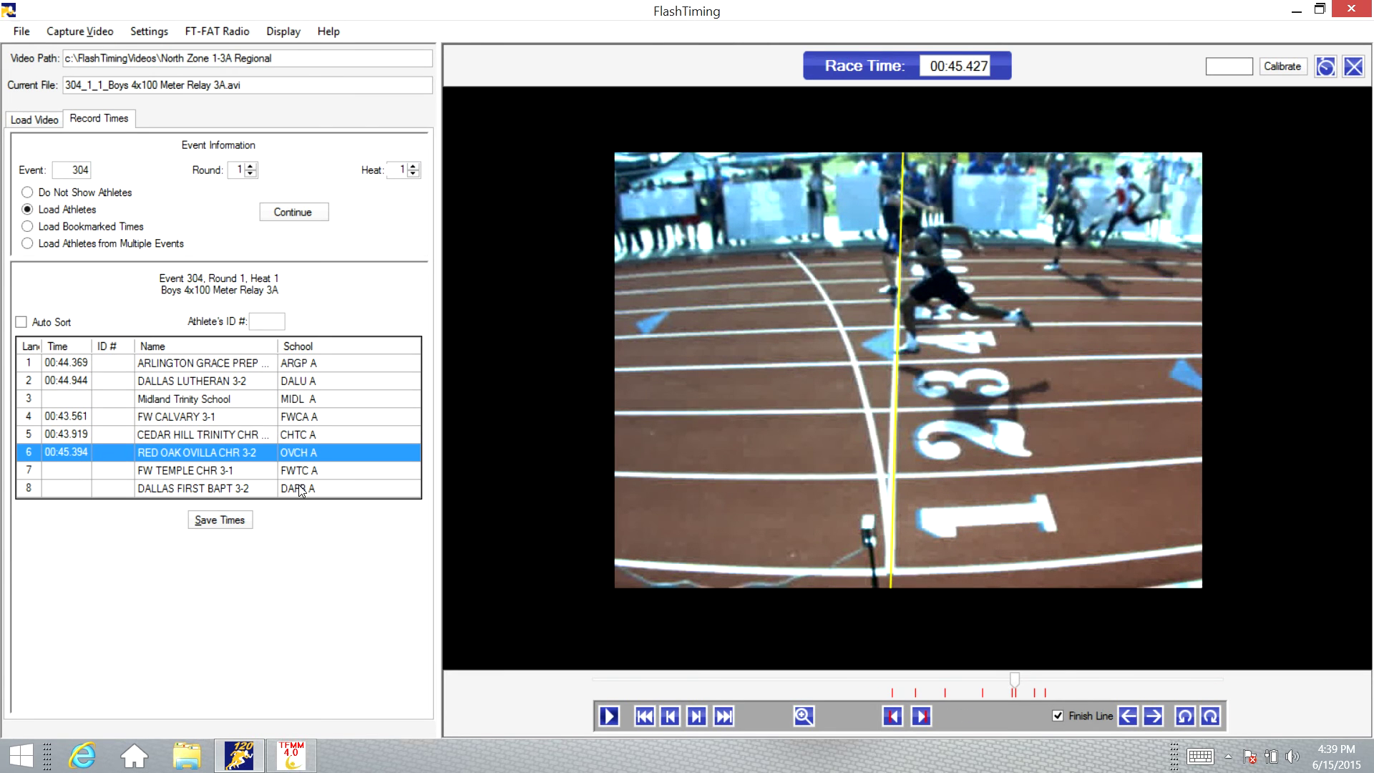
{"action": "scroll", "coordinate": [299, 489], "scroll_direction": "down", "scroll_amount": 1}
{"action": "left_click", "coordinate": [69, 400]}
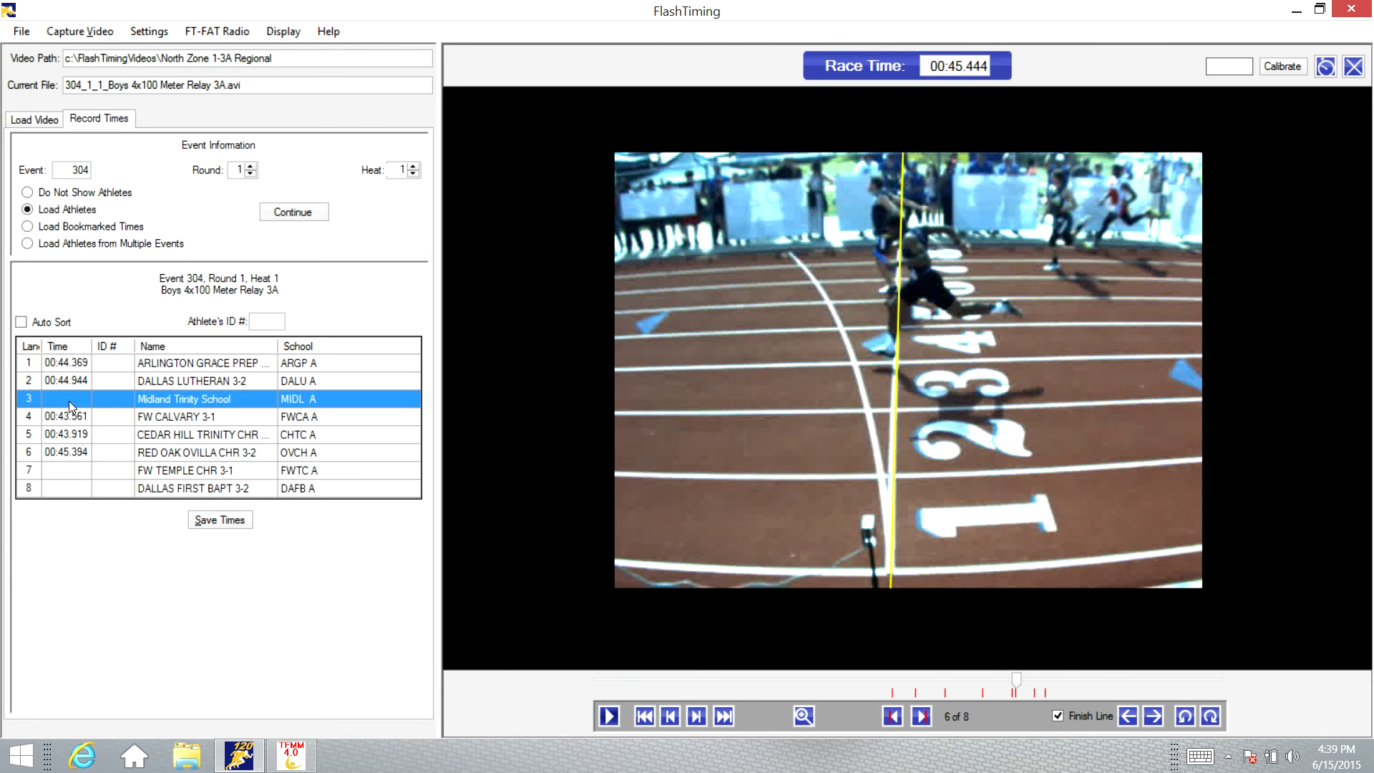
- Record 00:45.744 for FW TEMPLE CHR 3-1 and 00:45.894 for DALLAS FIRST BAPT 3-2 in lane 8
{"action": "scroll", "coordinate": [272, 464], "scroll_direction": "down", "scroll_amount": 6}
{"action": "scroll", "coordinate": [271, 464], "scroll_direction": "down", "scroll_amount": 4}
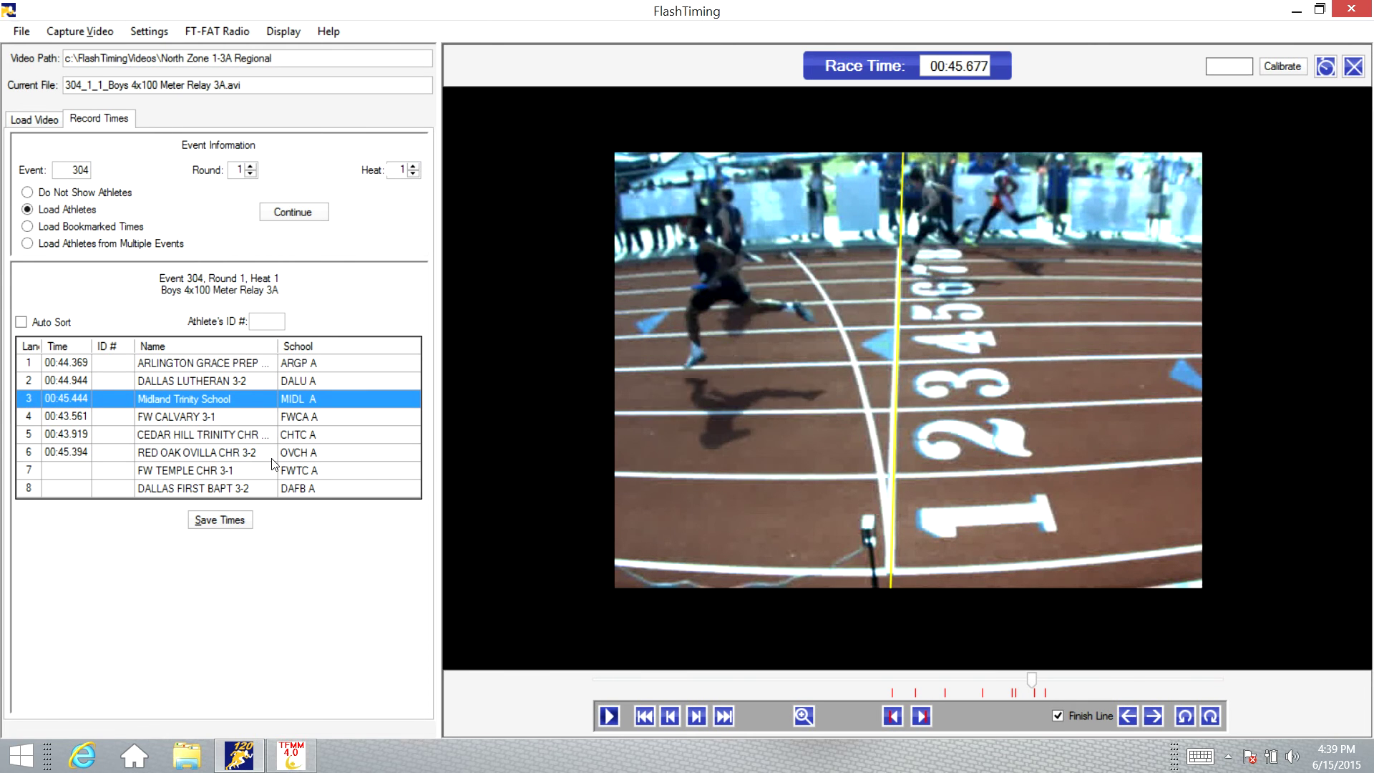
{"action": "left_click", "coordinate": [89, 472]}
{"action": "scroll", "coordinate": [312, 494], "scroll_direction": "down", "scroll_amount": 3}
{"action": "scroll", "coordinate": [312, 494], "scroll_direction": "down", "scroll_amount": 2}
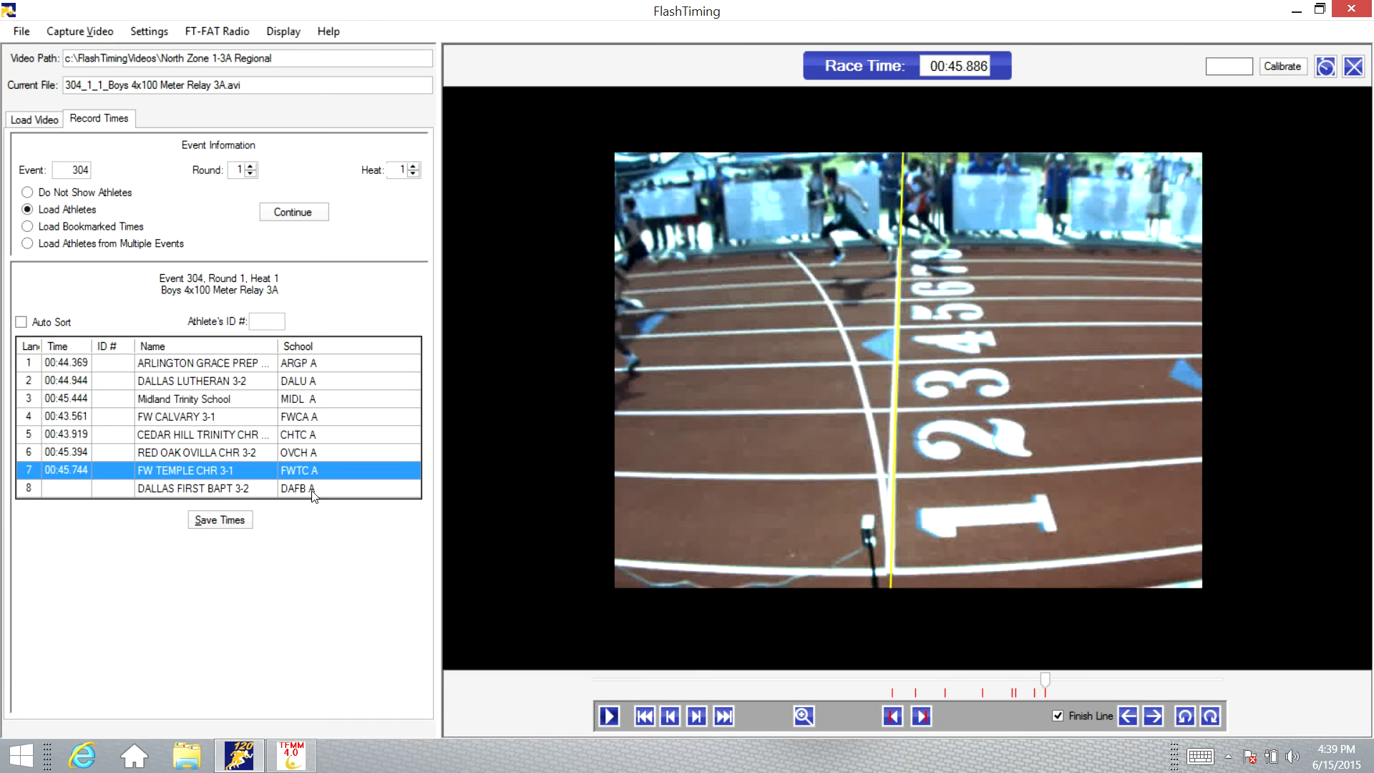
{"action": "left_click", "coordinate": [80, 487]}
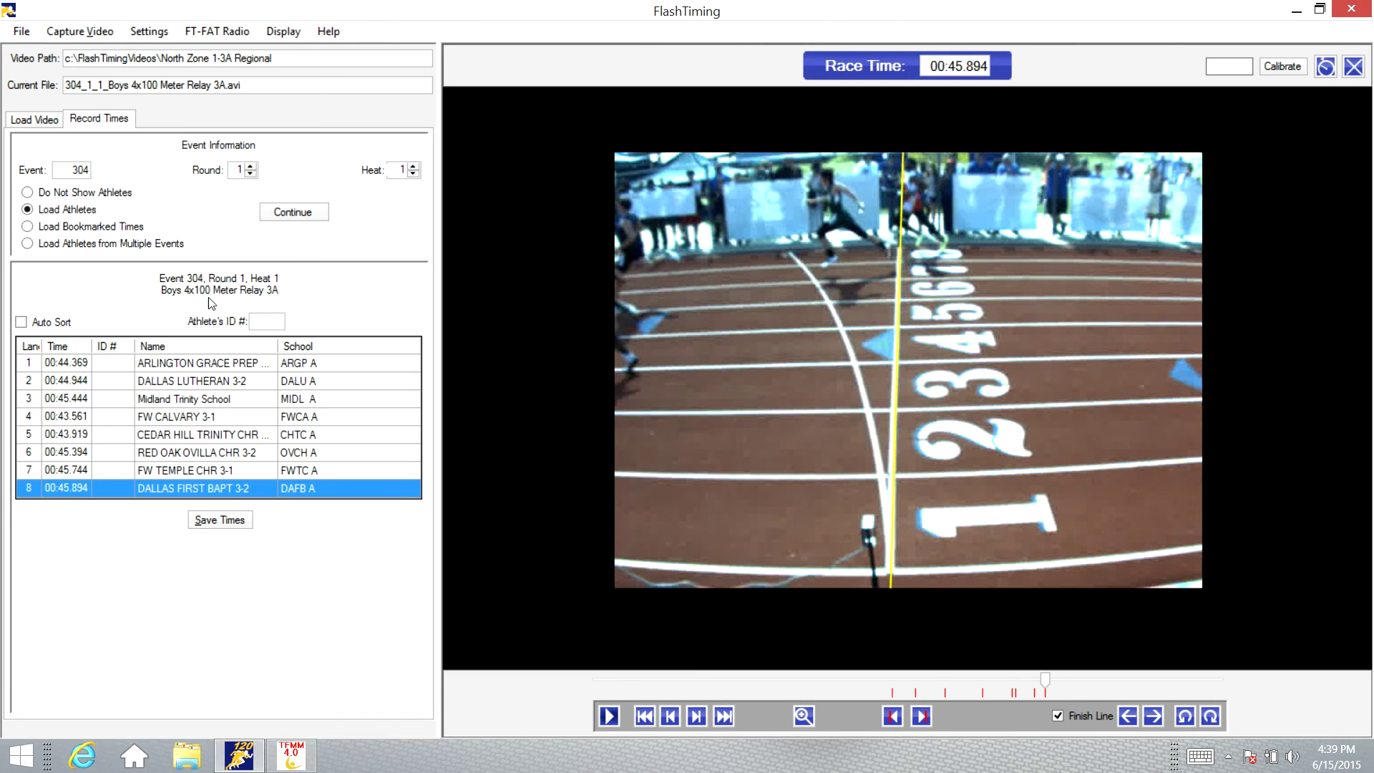
- Save the times to C:\tfmeets4\304-1-01.lif, replace bookmarks with results, and review each bookmarked finish
{"action": "left_click", "coordinate": [219, 522]}
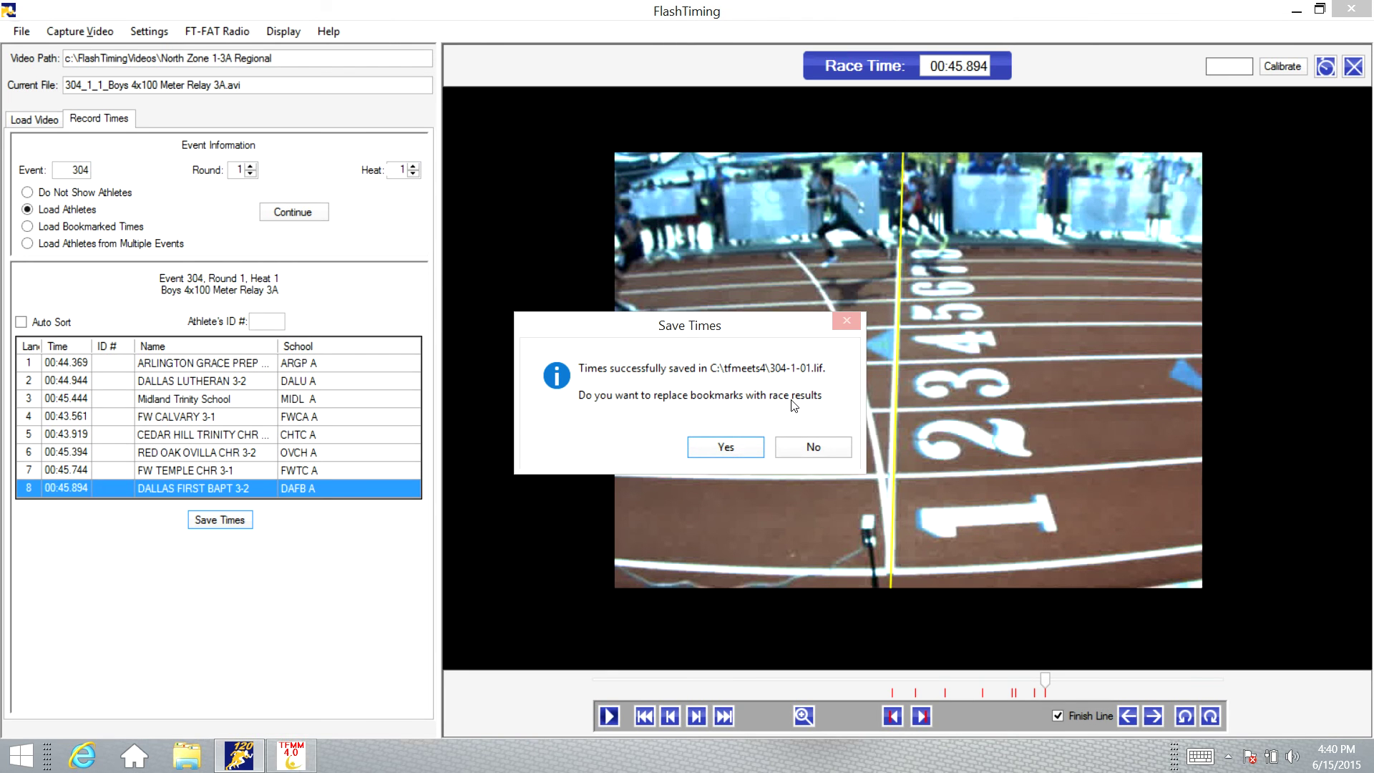
{"action": "left_click", "coordinate": [726, 448]}
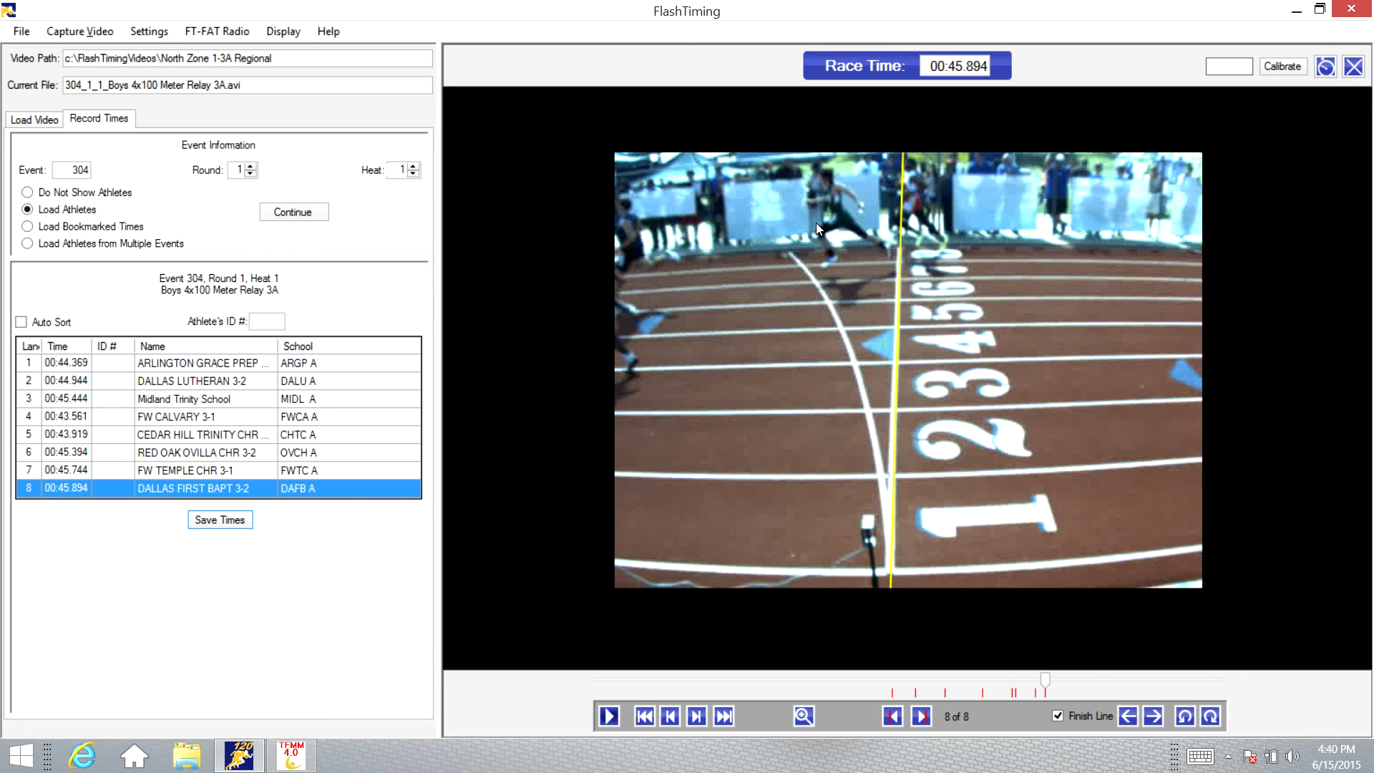
{"action": "left_click", "coordinate": [893, 716]}
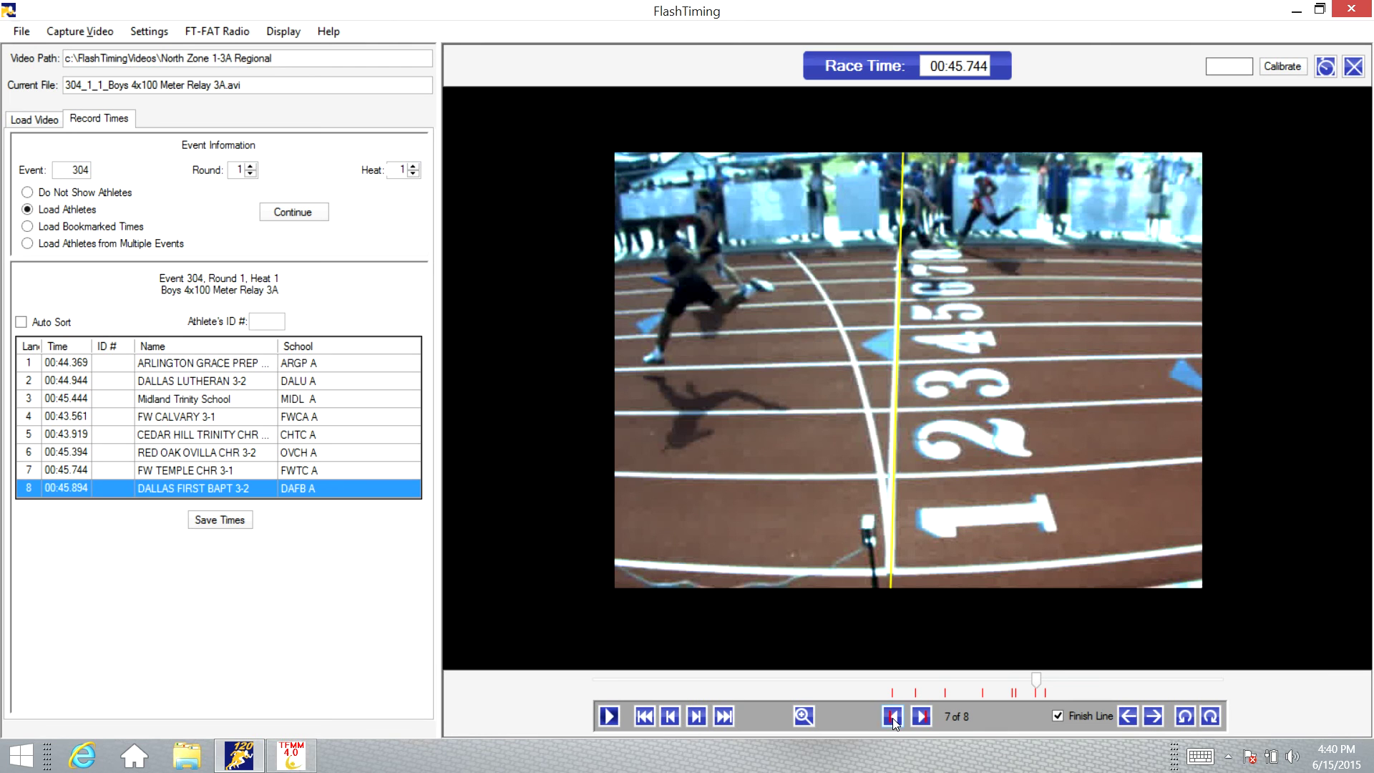
{"action": "left_click", "coordinate": [892, 716]}
{"action": "left_click", "coordinate": [892, 716]}
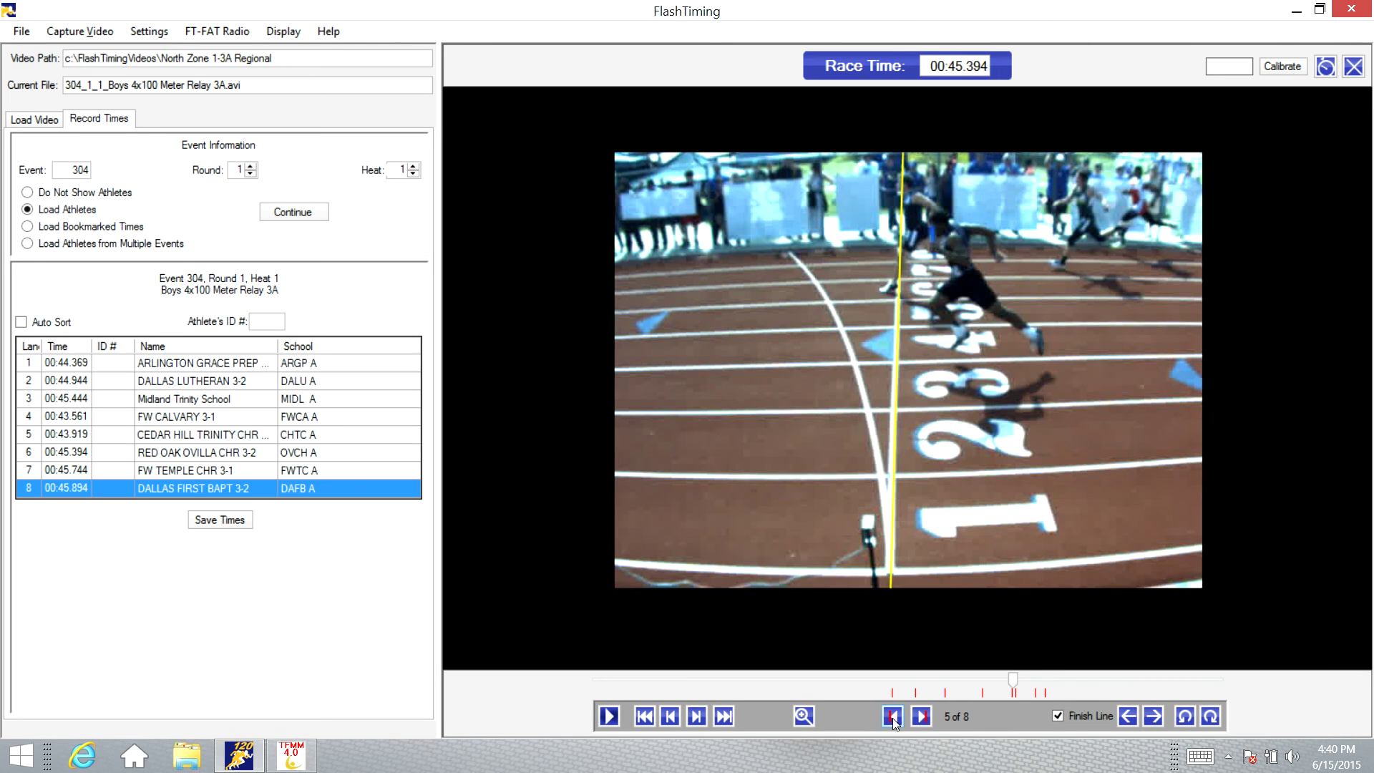
{"action": "left_click", "coordinate": [893, 716]}
{"action": "left_click", "coordinate": [892, 716]}
{"action": "left_click", "coordinate": [892, 717]}
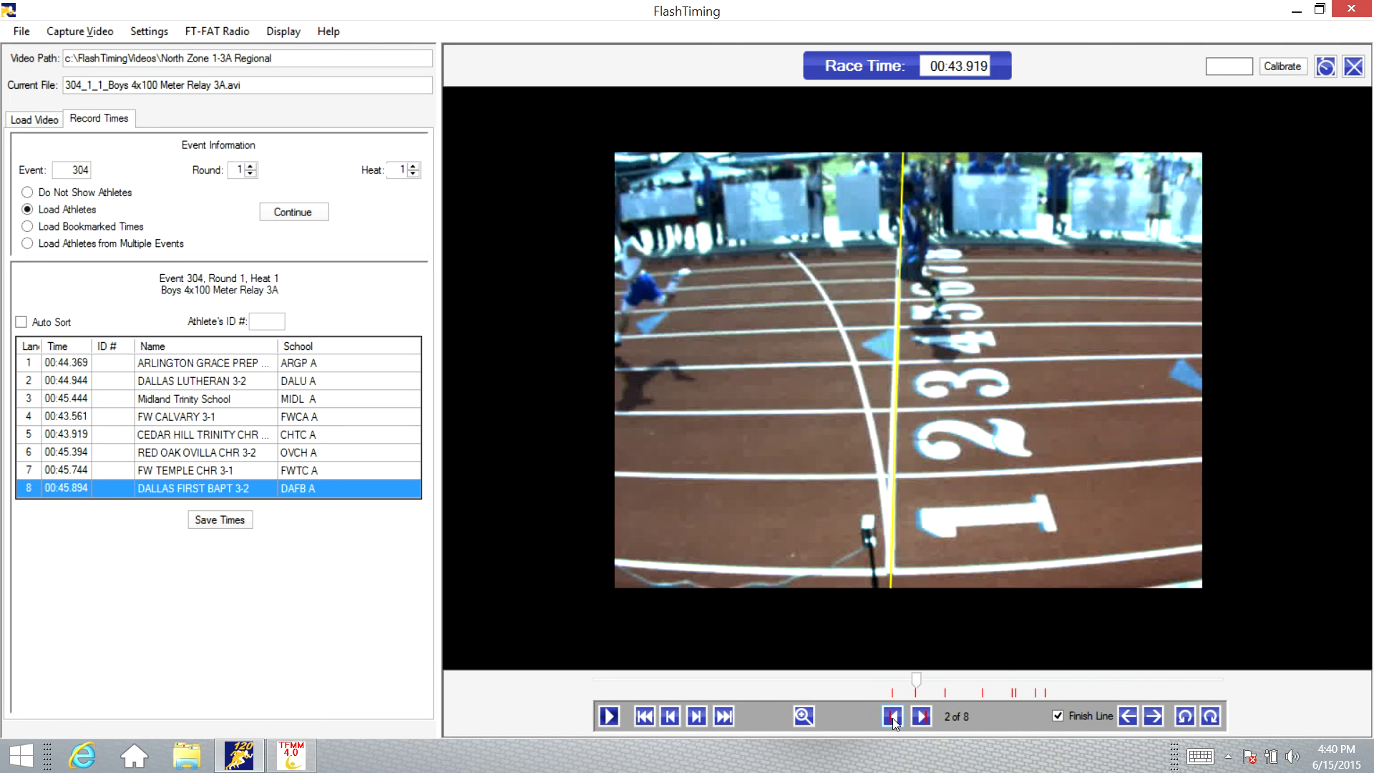
{"action": "left_click", "coordinate": [921, 716]}
{"action": "left_click", "coordinate": [921, 716]}
{"action": "left_click", "coordinate": [921, 716]}
{"action": "left_click", "coordinate": [921, 716]}
{"action": "left_click", "coordinate": [920, 716]}
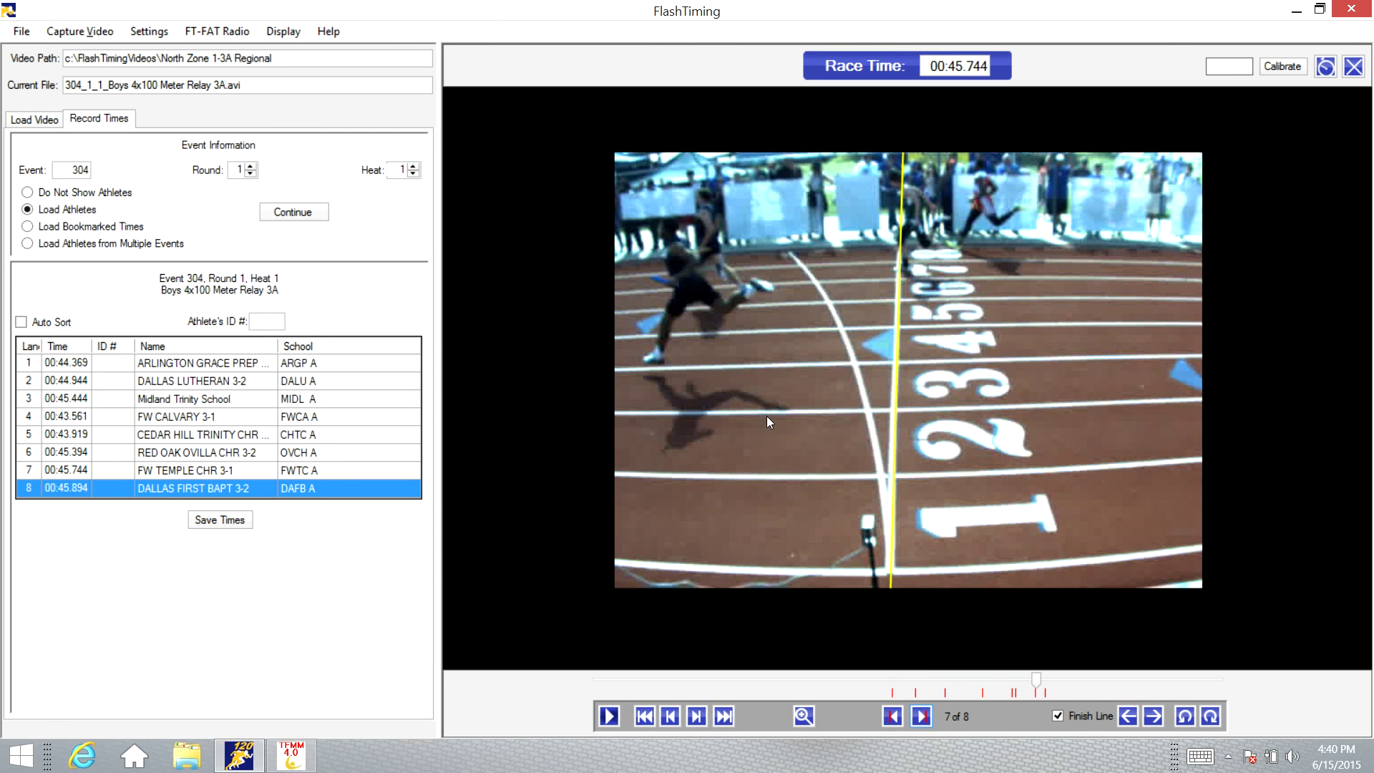
- In Meet Manager's Run the Meet screen, filter the event list to Session 2, Saturday Running Events
{"action": "left_click", "coordinate": [291, 754]}
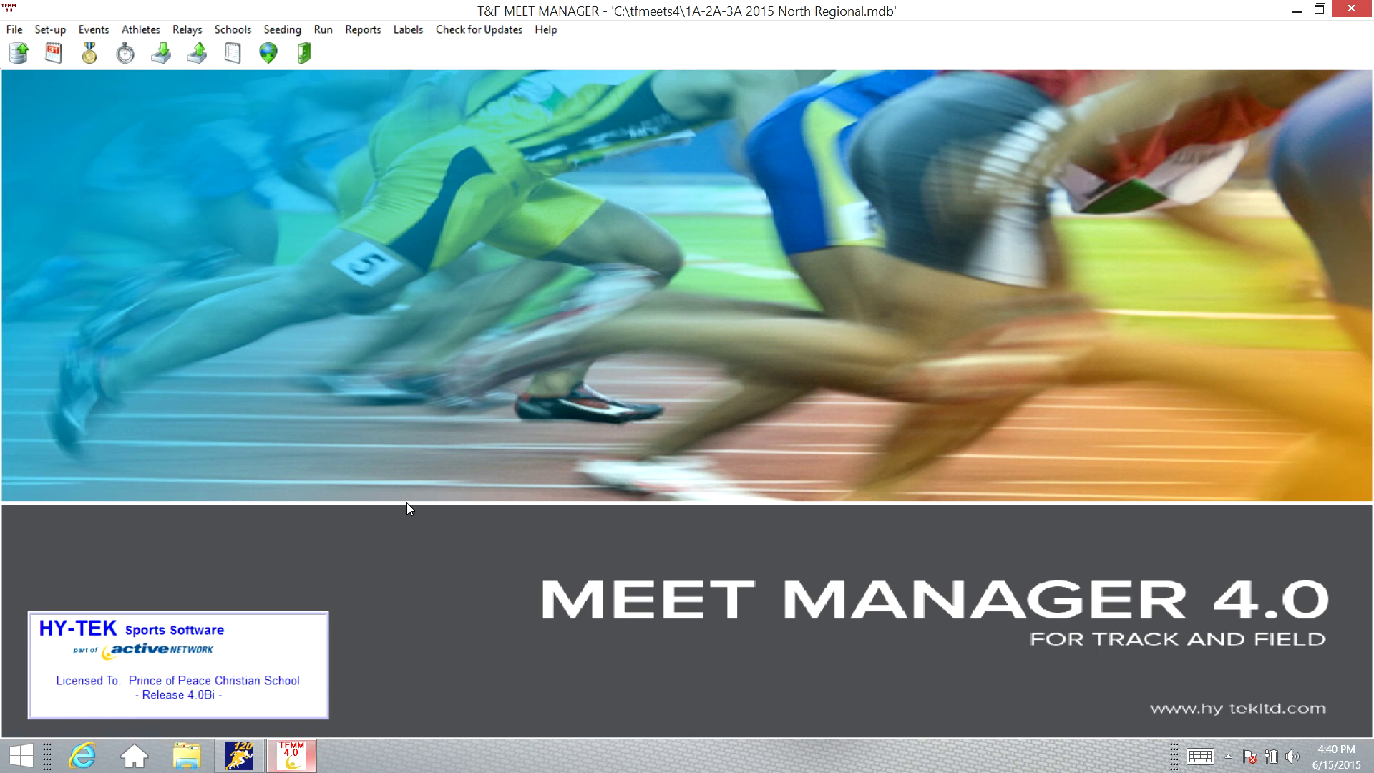
{"action": "left_click", "coordinate": [323, 29]}
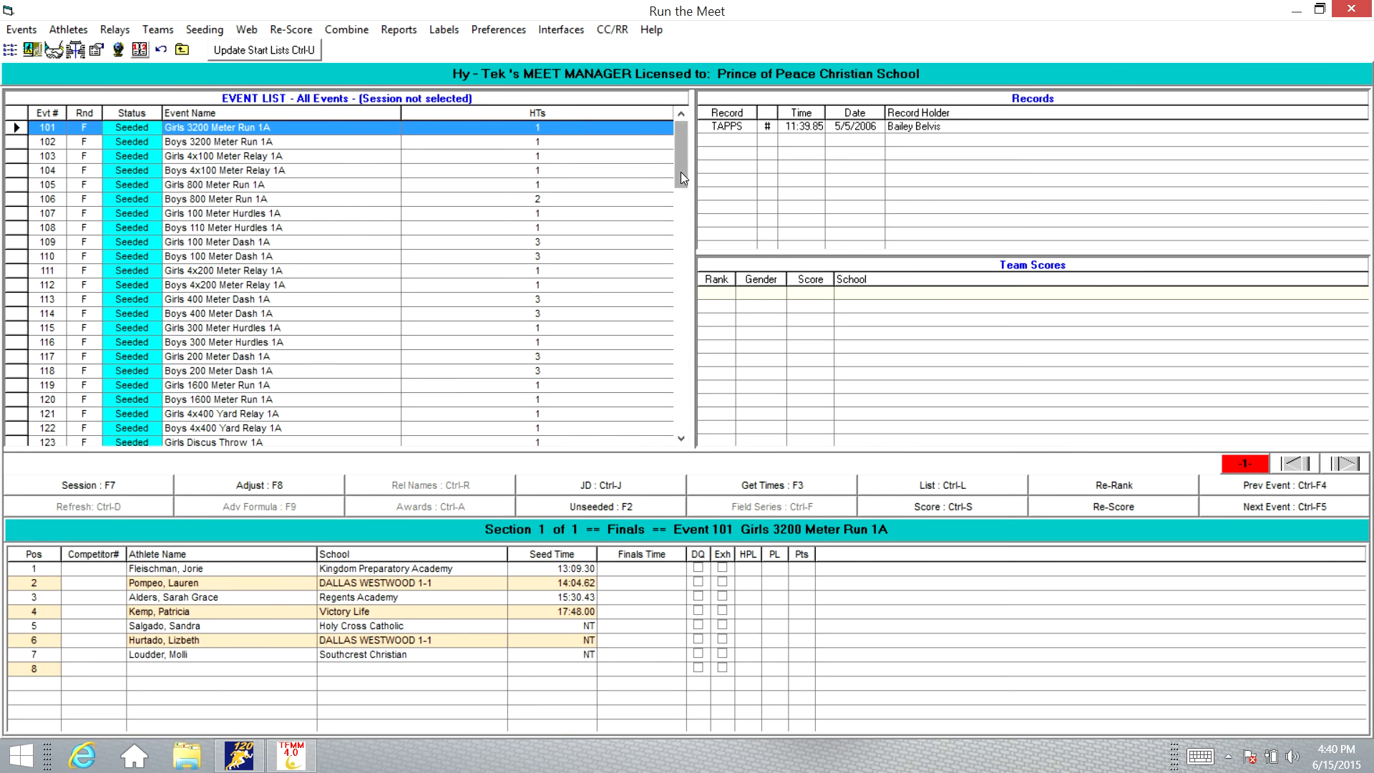
{"action": "left_click_drag", "start_coordinate": [681, 172], "coordinate": [681, 419]}
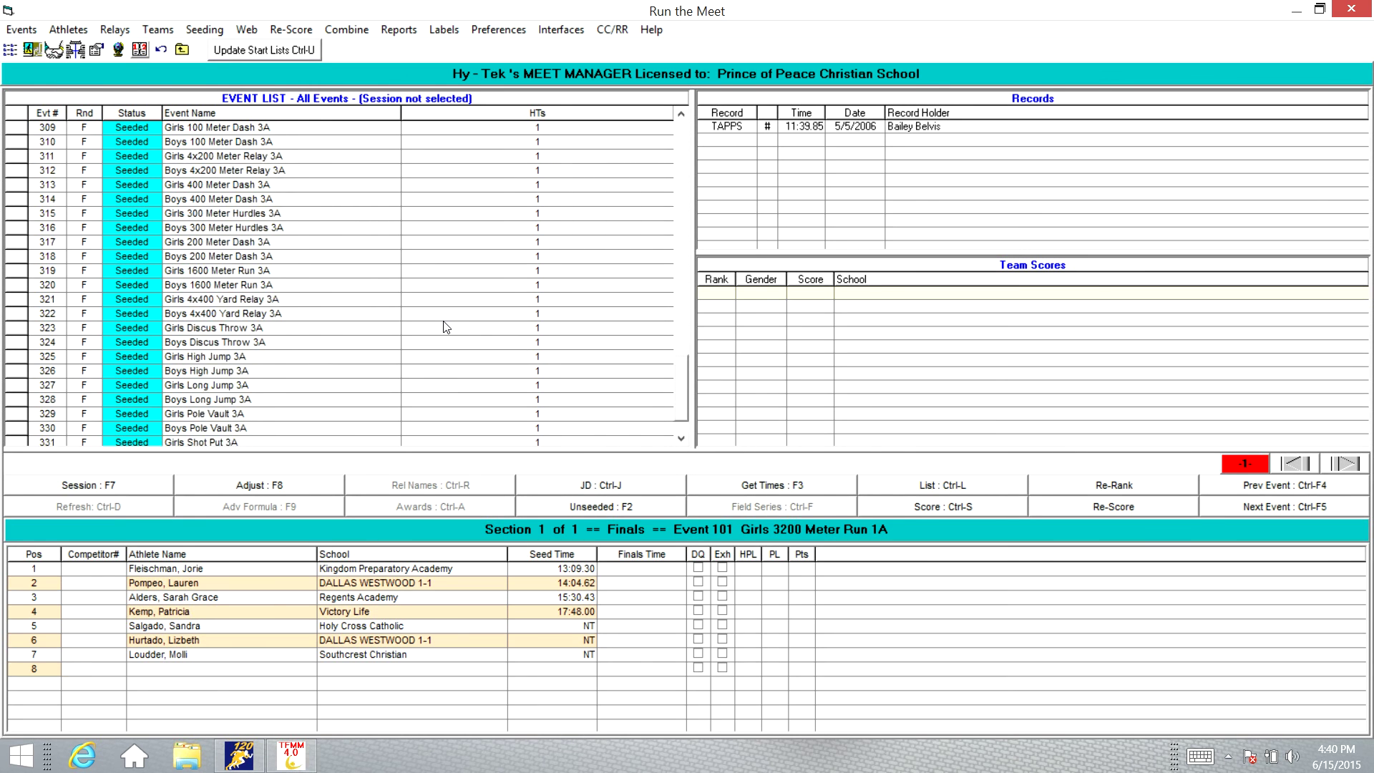
{"action": "scroll", "coordinate": [443, 327], "scroll_direction": "up", "scroll_amount": 3}
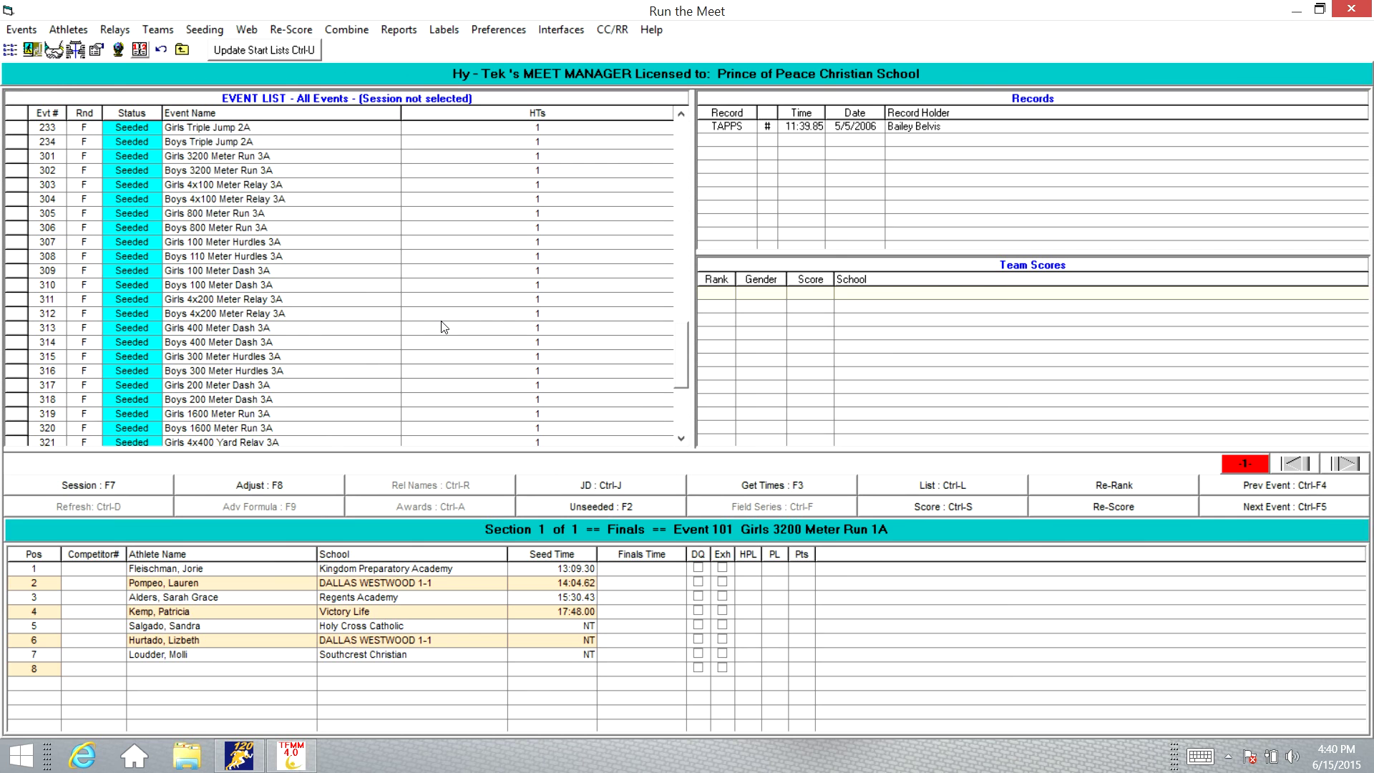
{"action": "left_click", "coordinate": [123, 485]}
{"action": "left_click", "coordinate": [689, 232]}
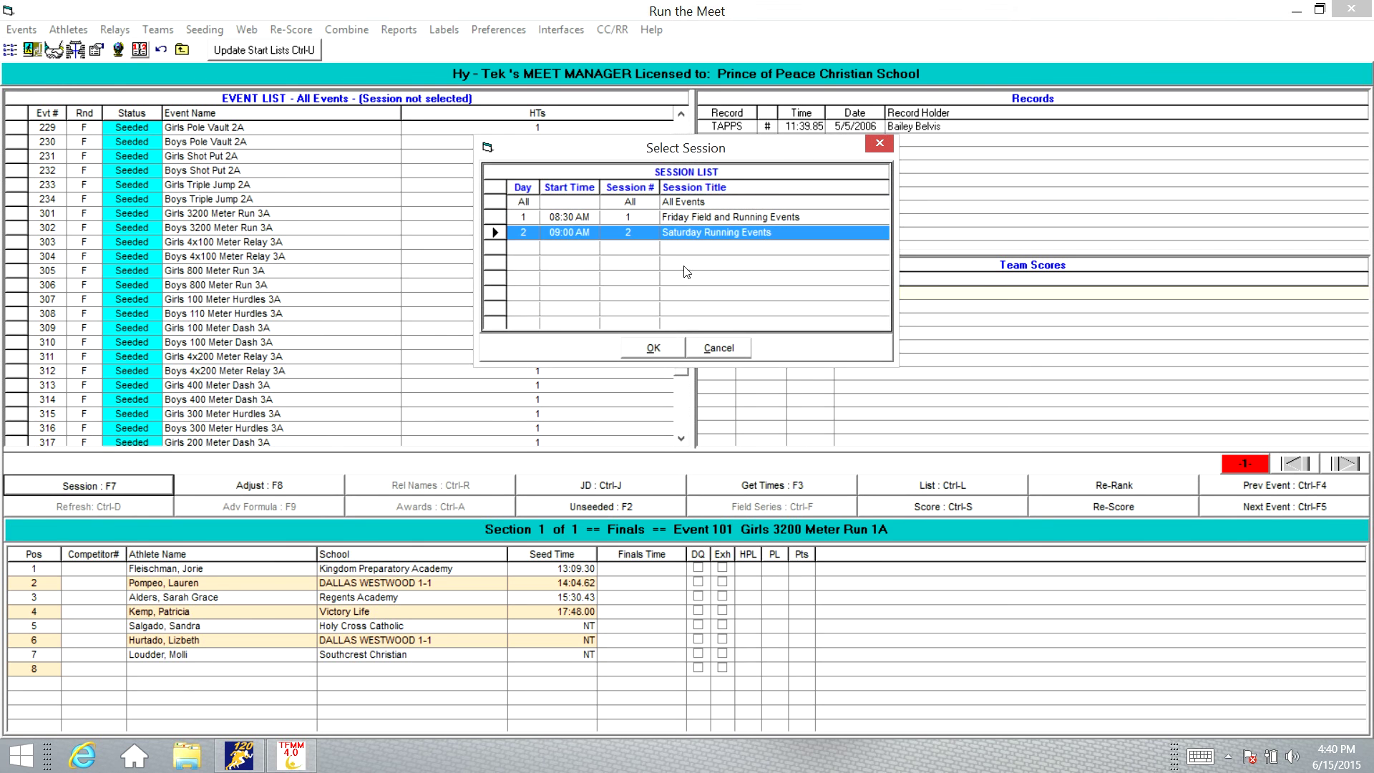
{"action": "left_click", "coordinate": [657, 348]}
{"action": "scroll", "coordinate": [362, 252], "scroll_direction": "down", "scroll_amount": 4}
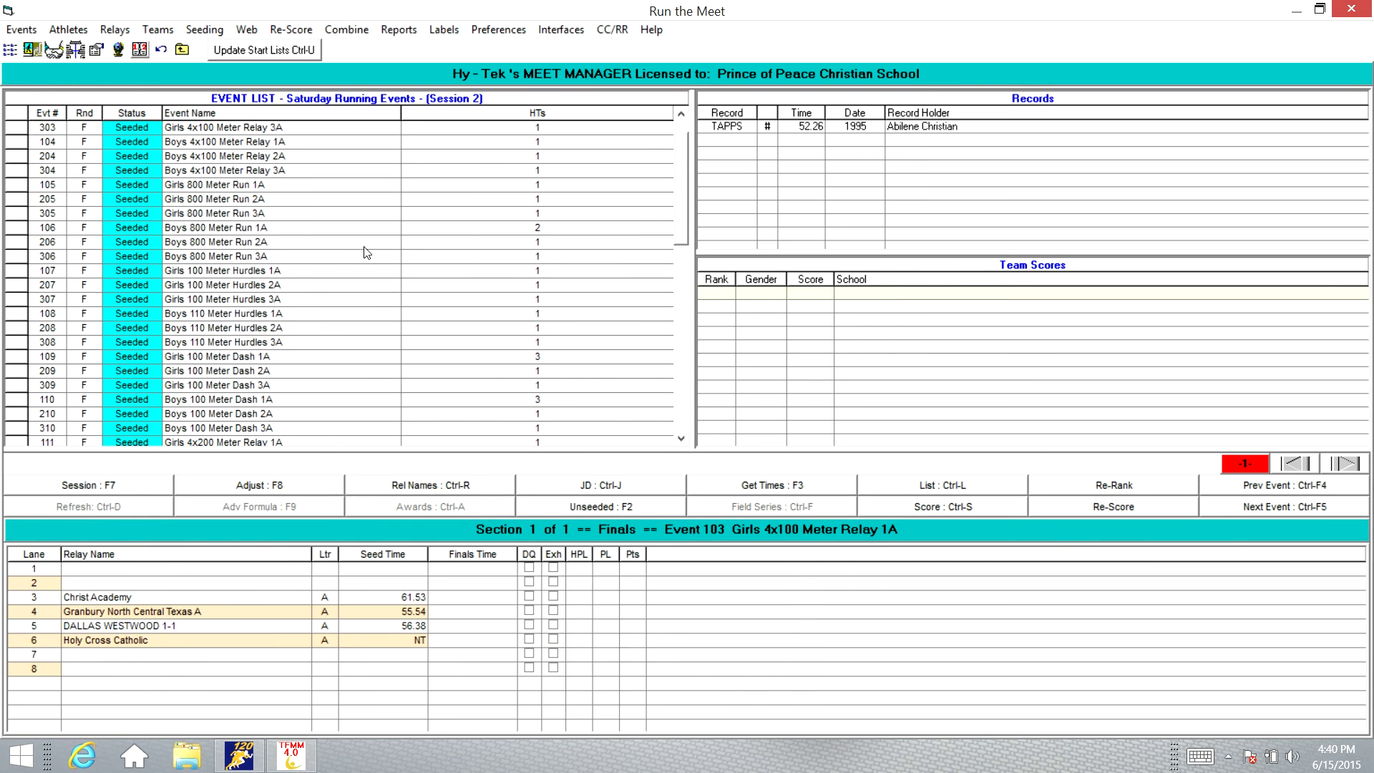
{"action": "scroll", "coordinate": [461, 300], "scroll_direction": "down", "scroll_amount": 8}
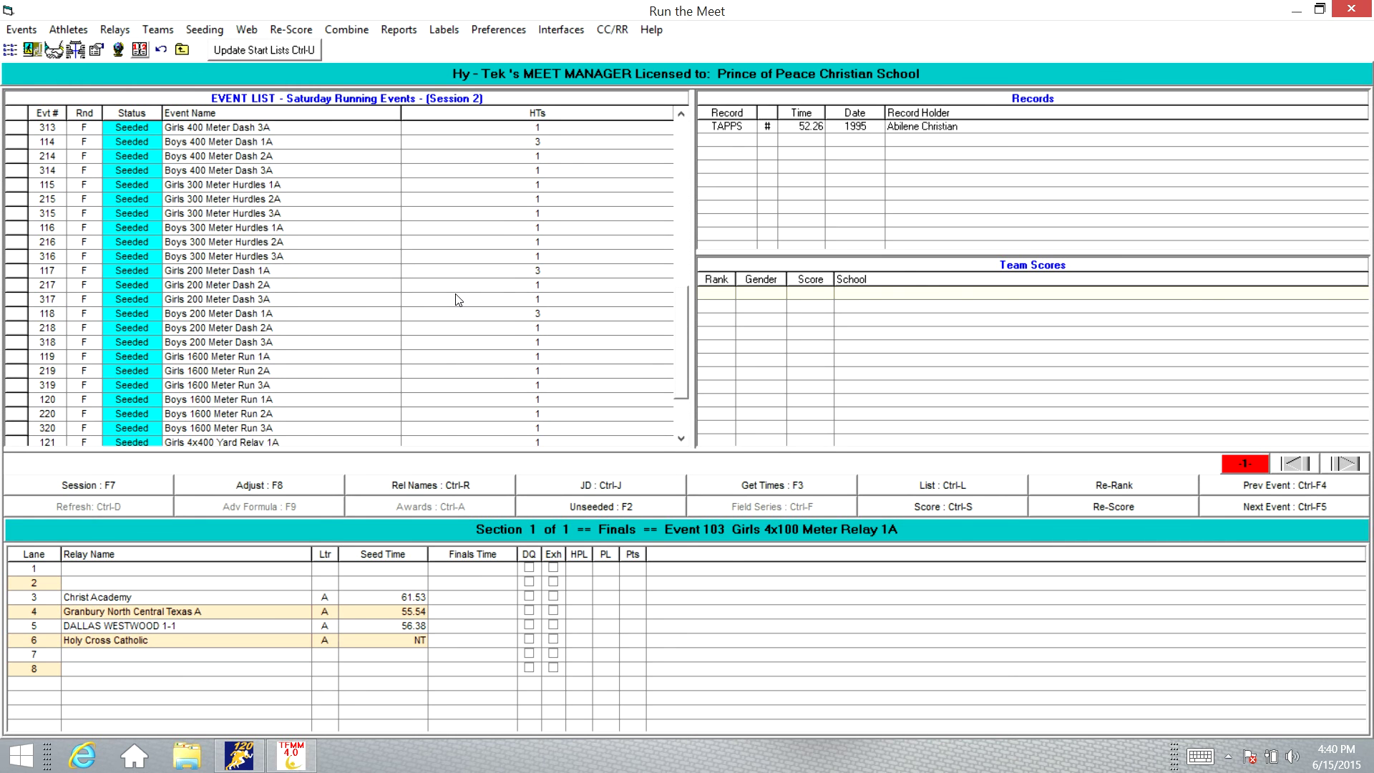
{"action": "scroll", "coordinate": [458, 299], "scroll_direction": "up", "scroll_amount": 7}
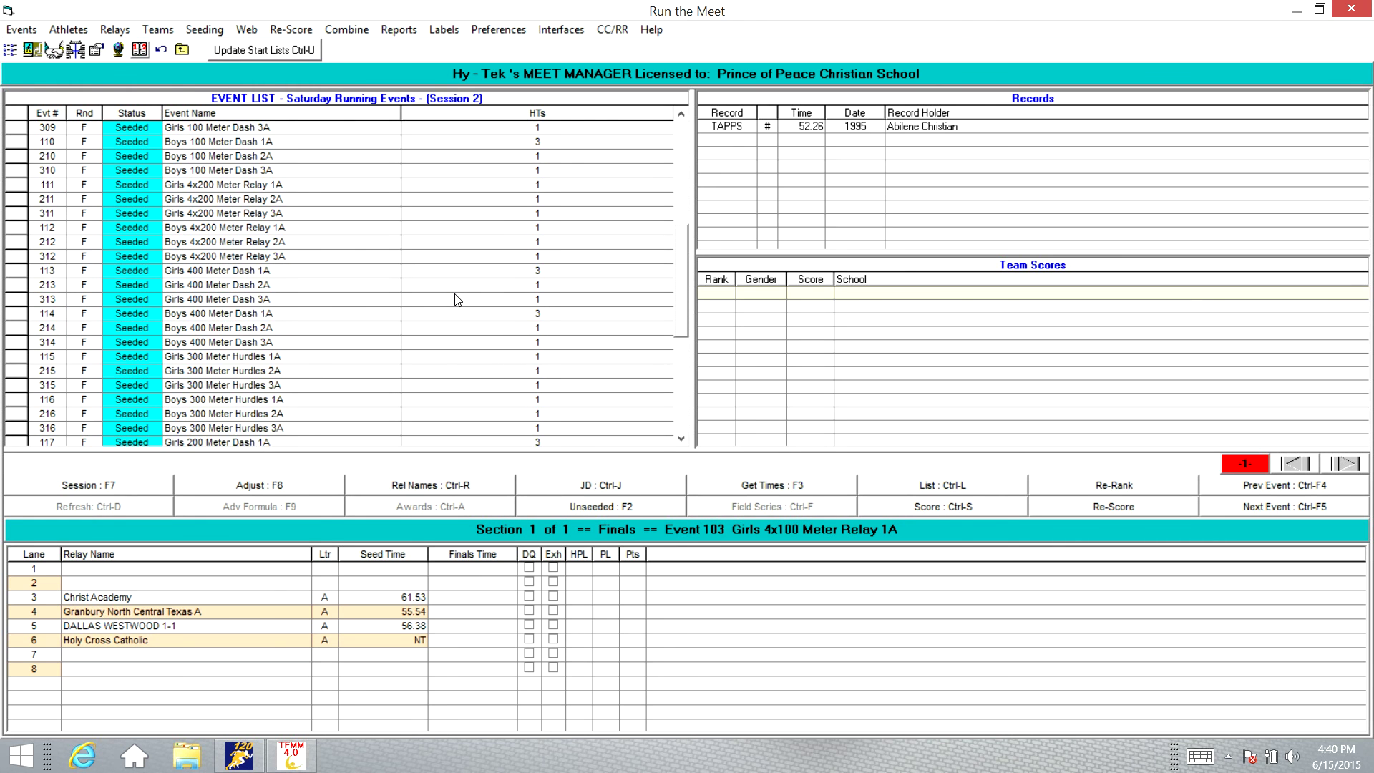
{"action": "scroll", "coordinate": [458, 300], "scroll_direction": "up", "scroll_amount": 5}
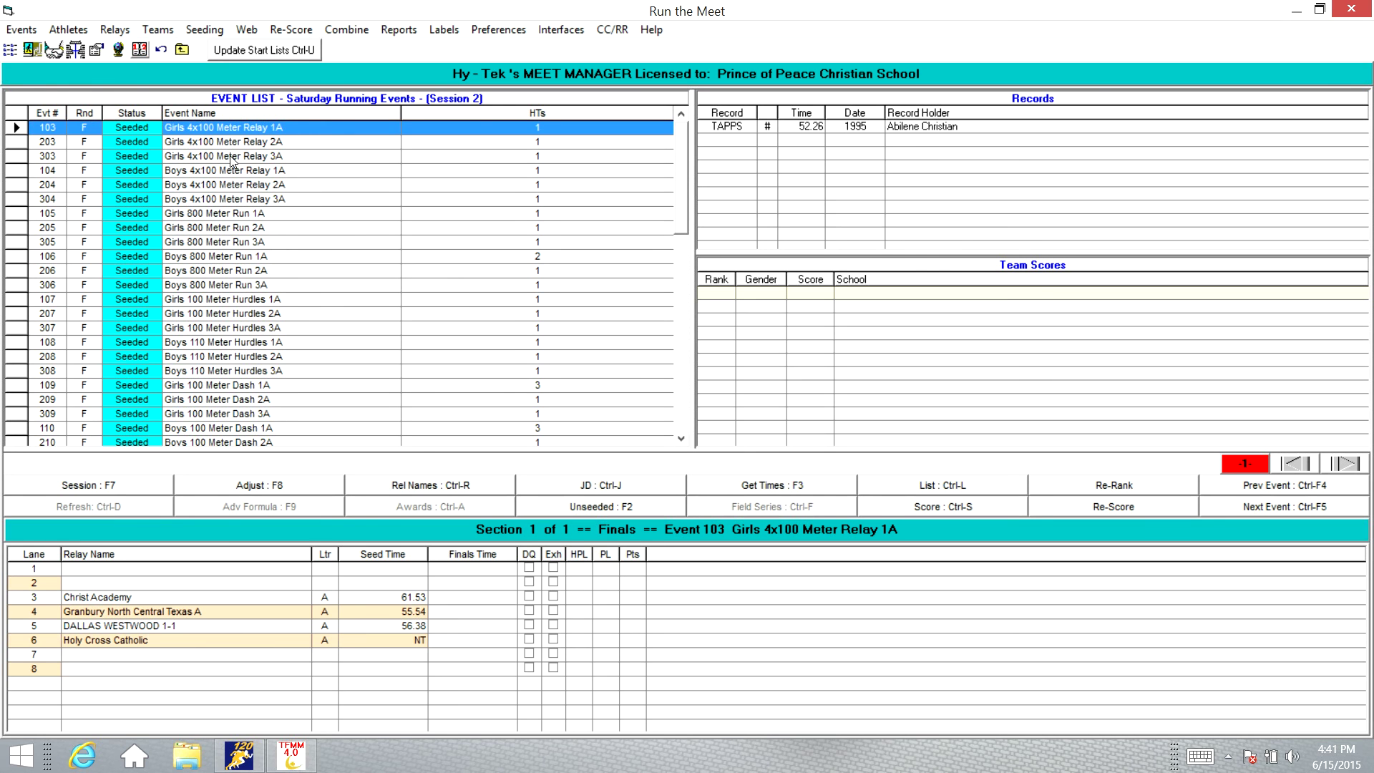
- Import Event 304's FlashTiming times and score it, with FW CALVARY 3-1 leading on 20 points
{"action": "left_click", "coordinate": [226, 198]}
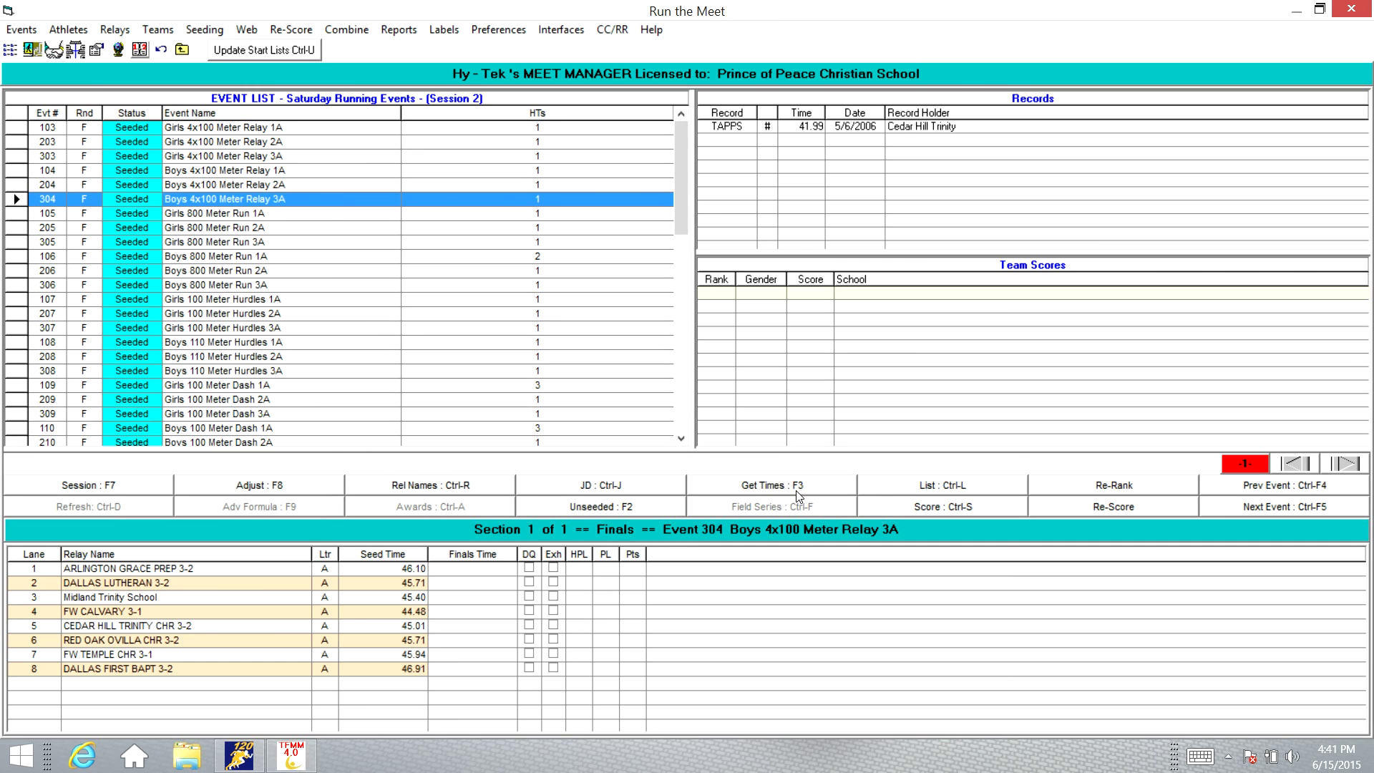
{"action": "left_click", "coordinate": [714, 491]}
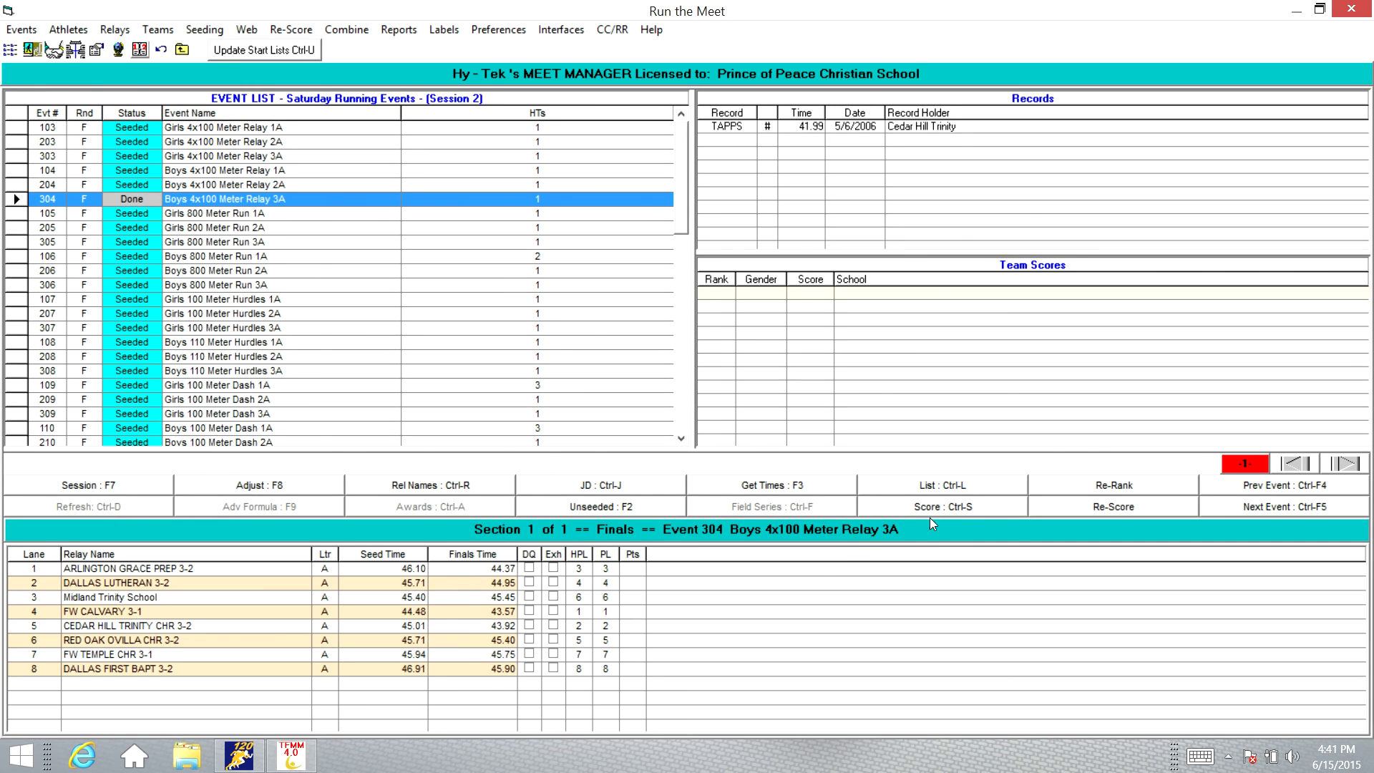
{"action": "left_click", "coordinate": [993, 510]}
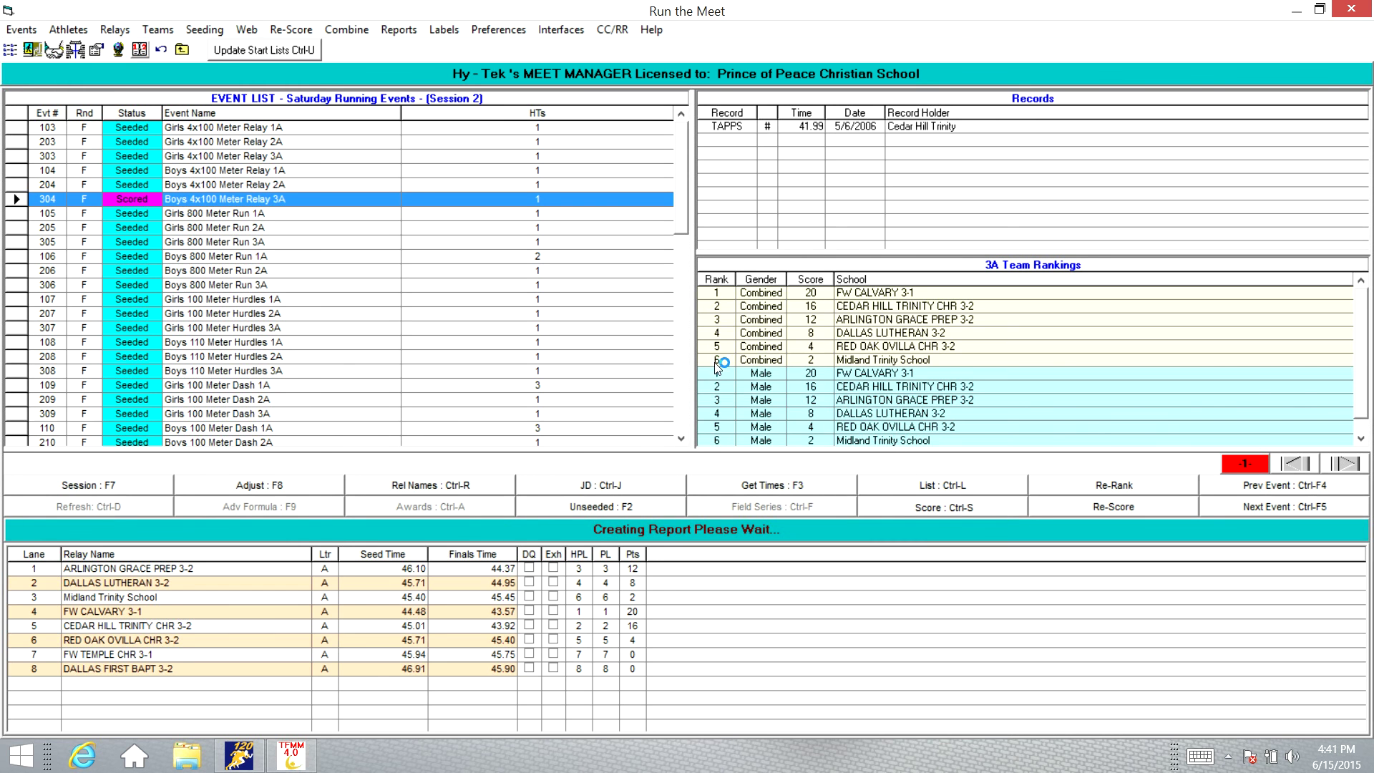